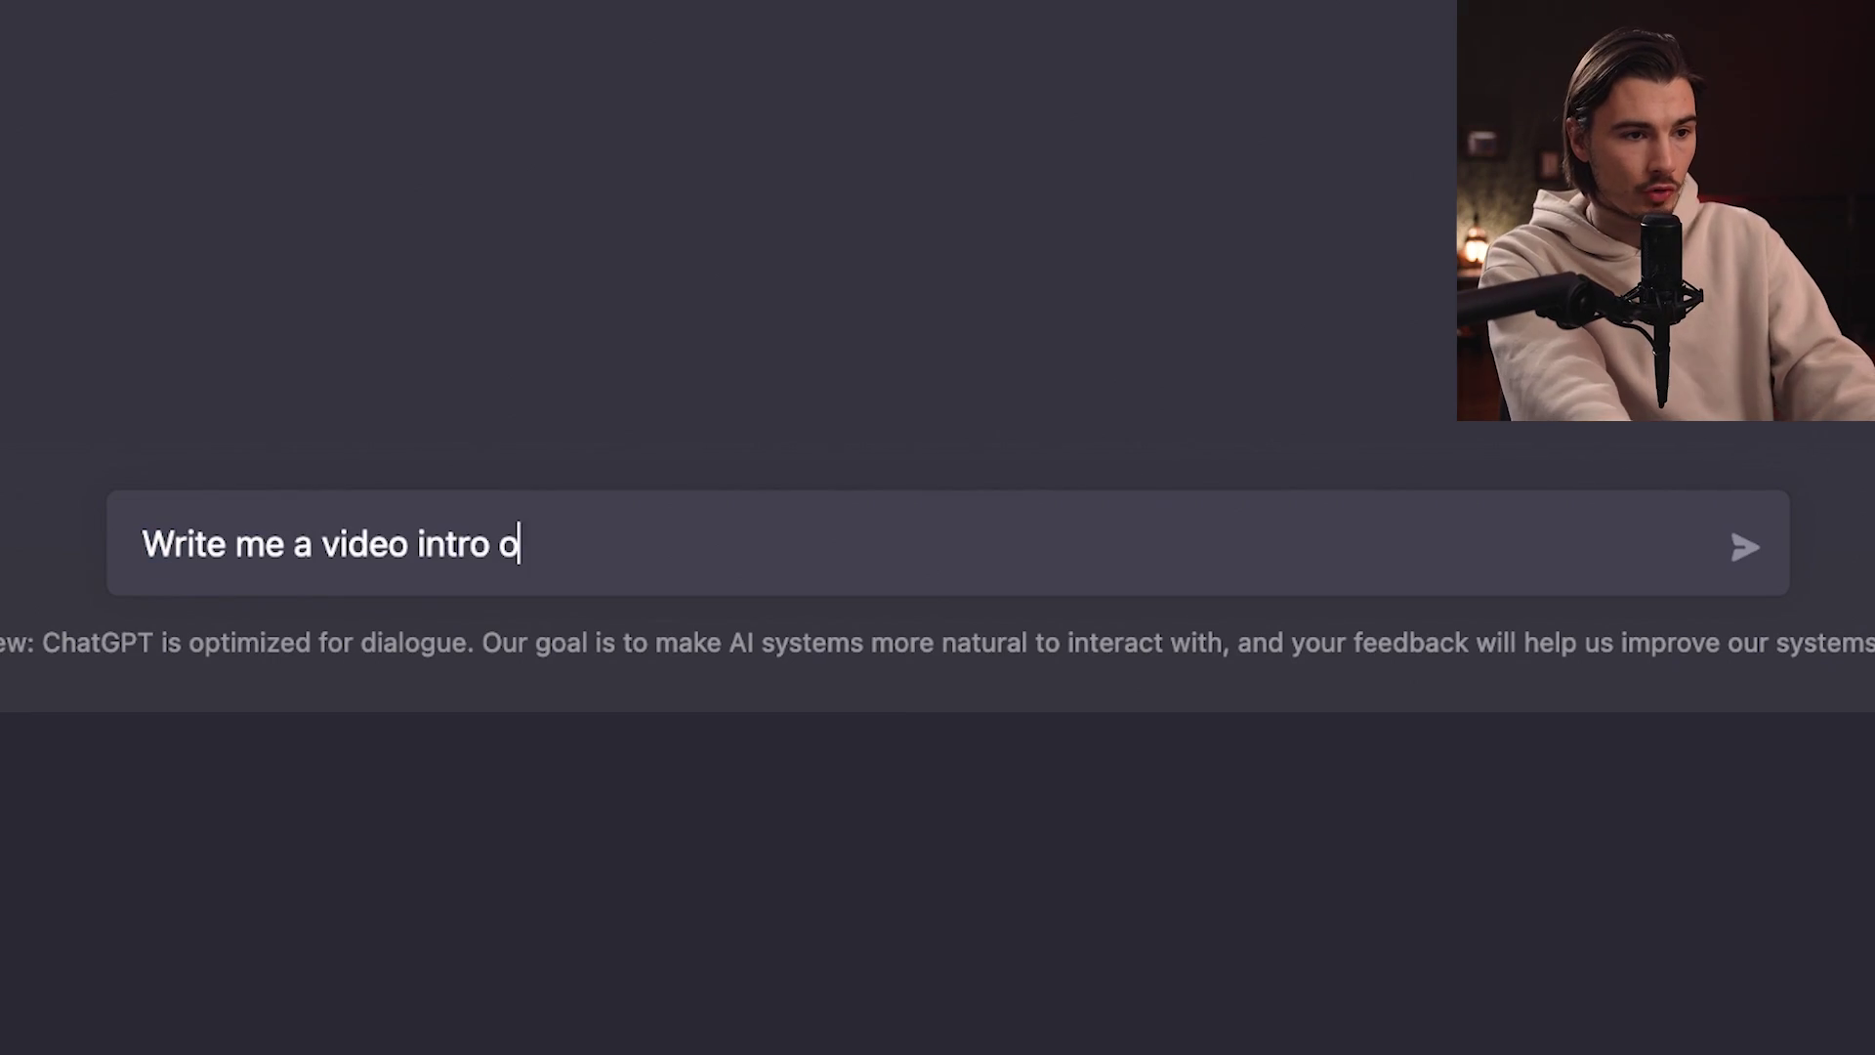
- Send the AI content creation intro request, then ask for a one-paragraph conversational summary
{"action": "key", "text": "Return"}
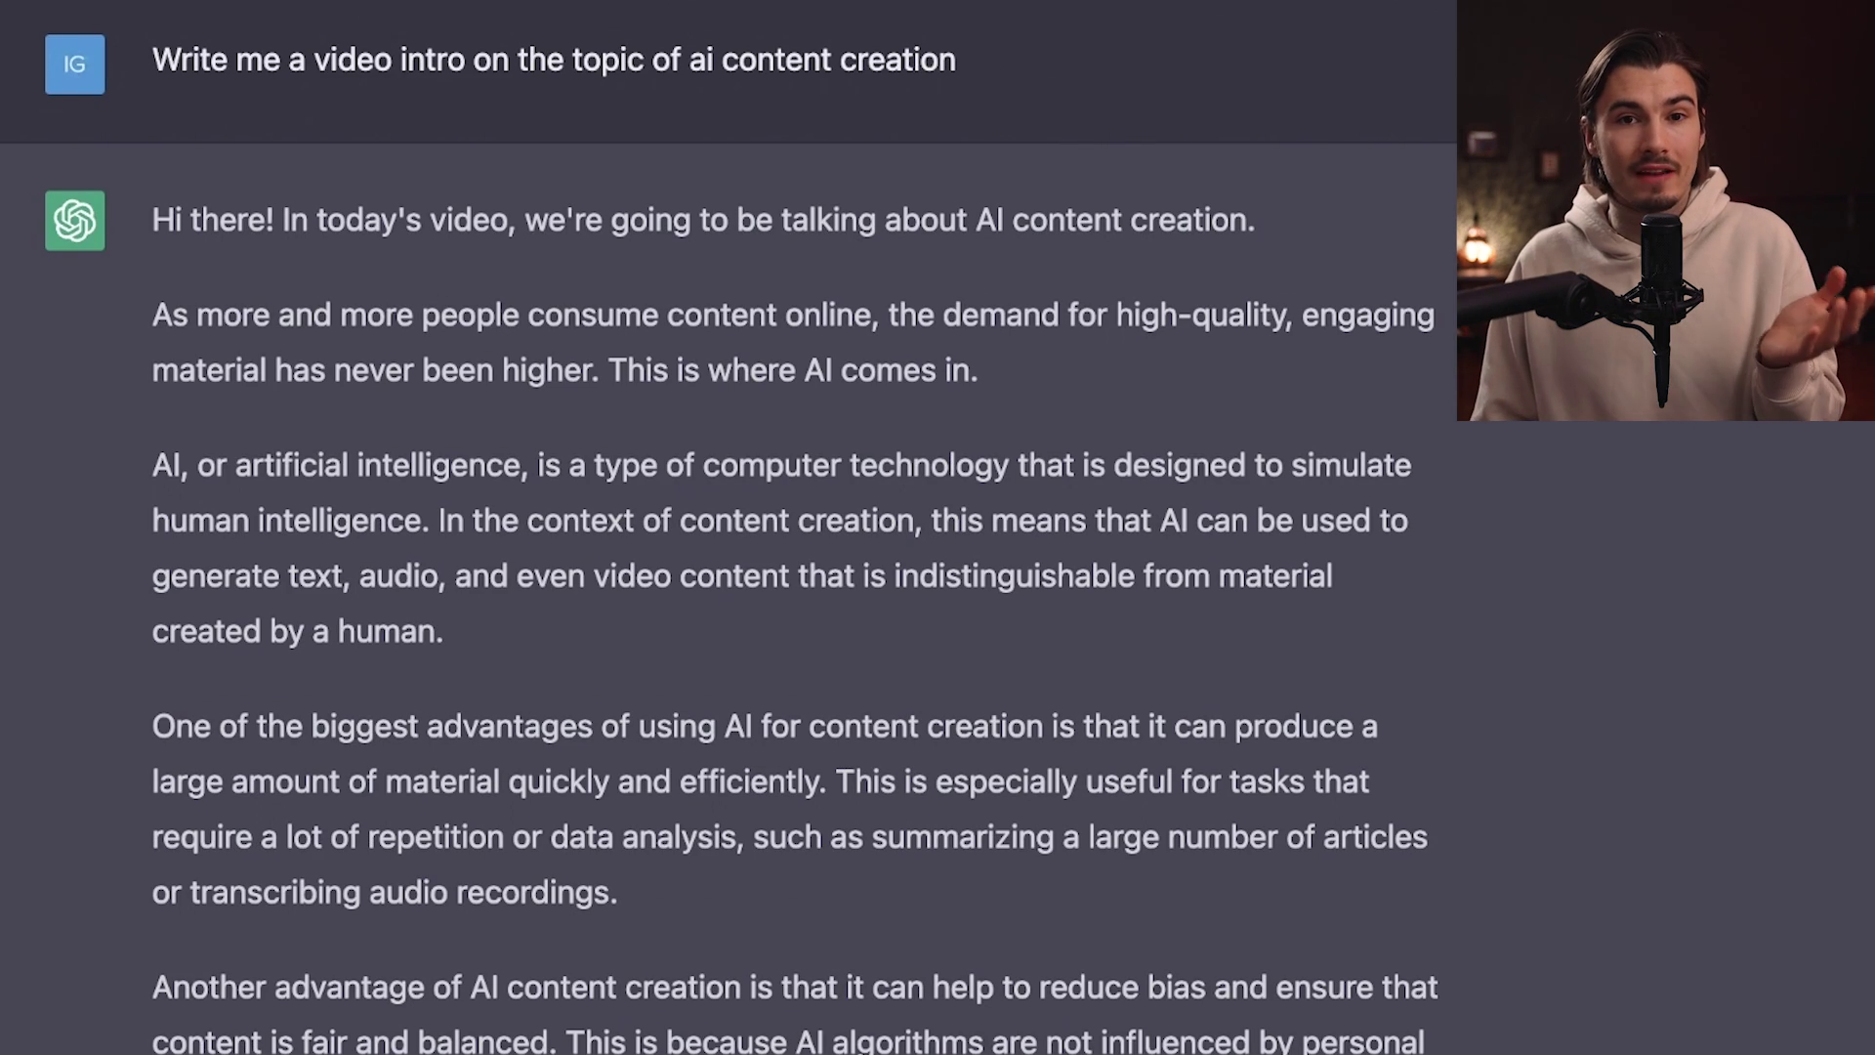
{"action": "scroll", "coordinate": [728, 527], "scroll_direction": "down", "scroll_amount": 7}
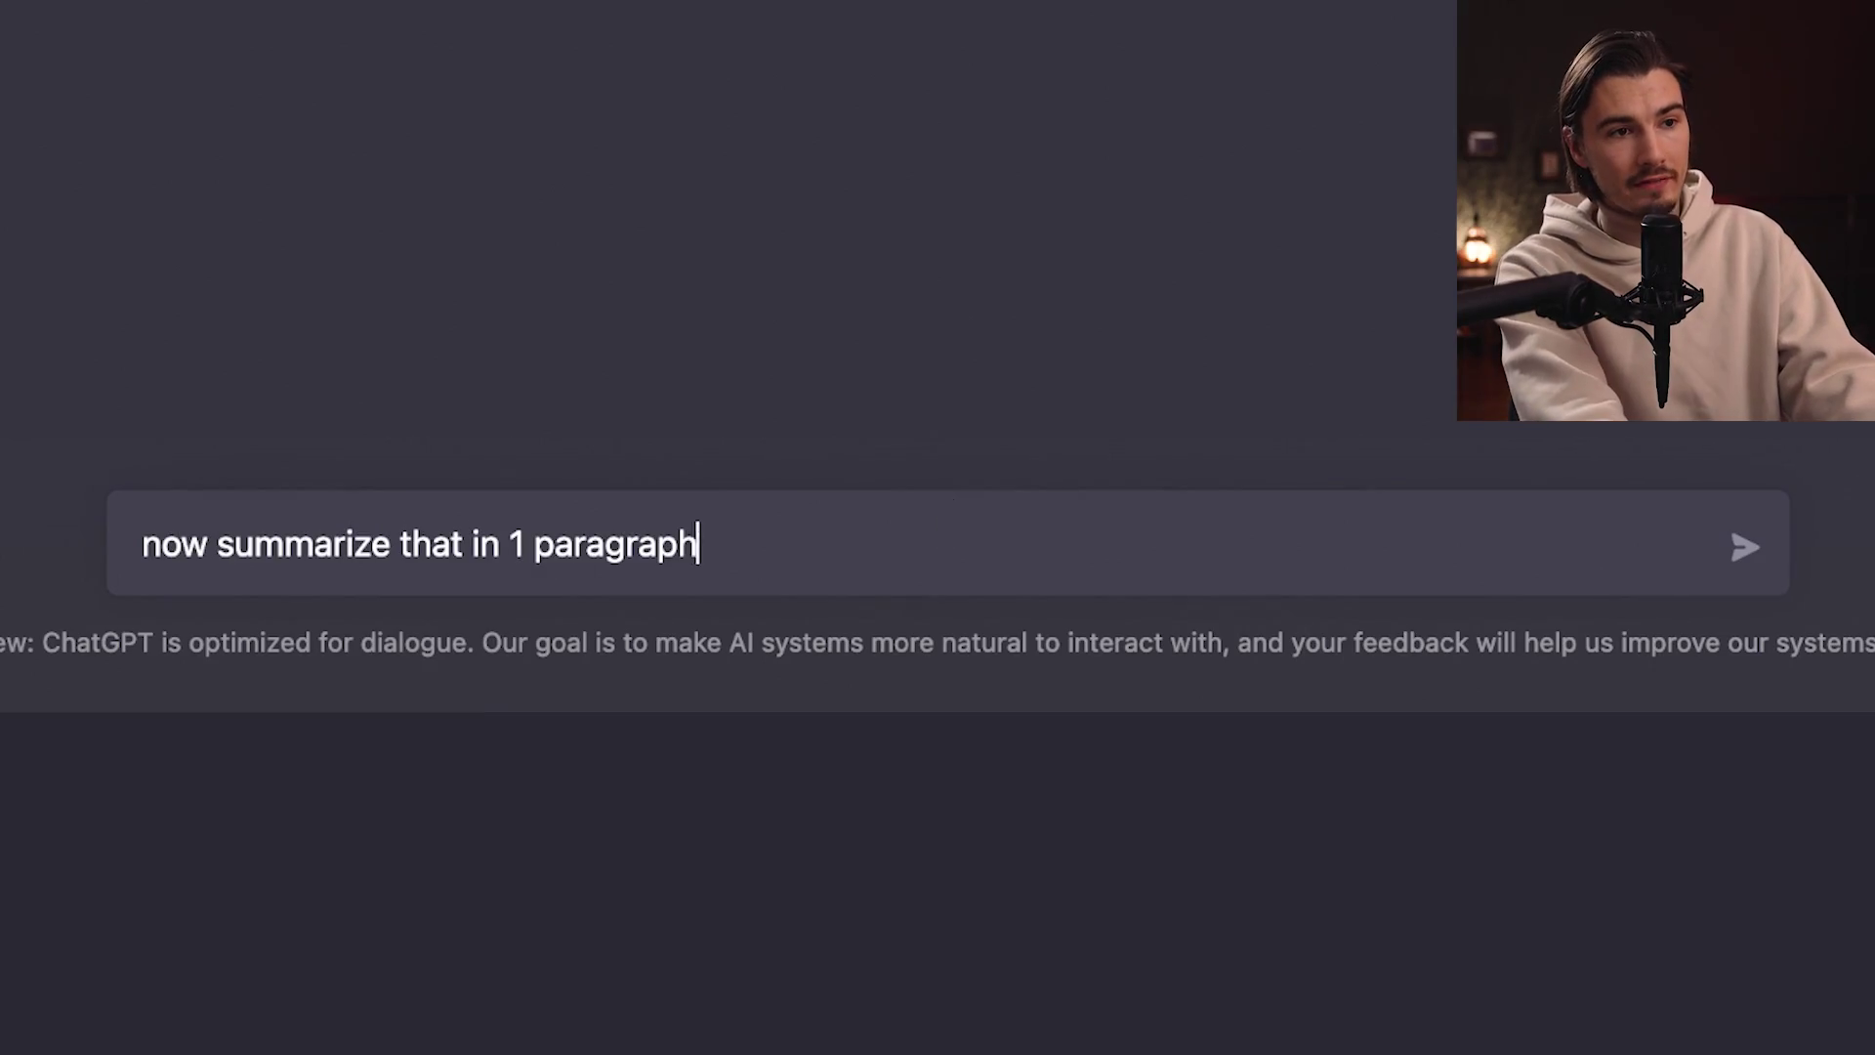
{"action": "type", "text": "ne"}
{"action": "key", "text": "Return"}
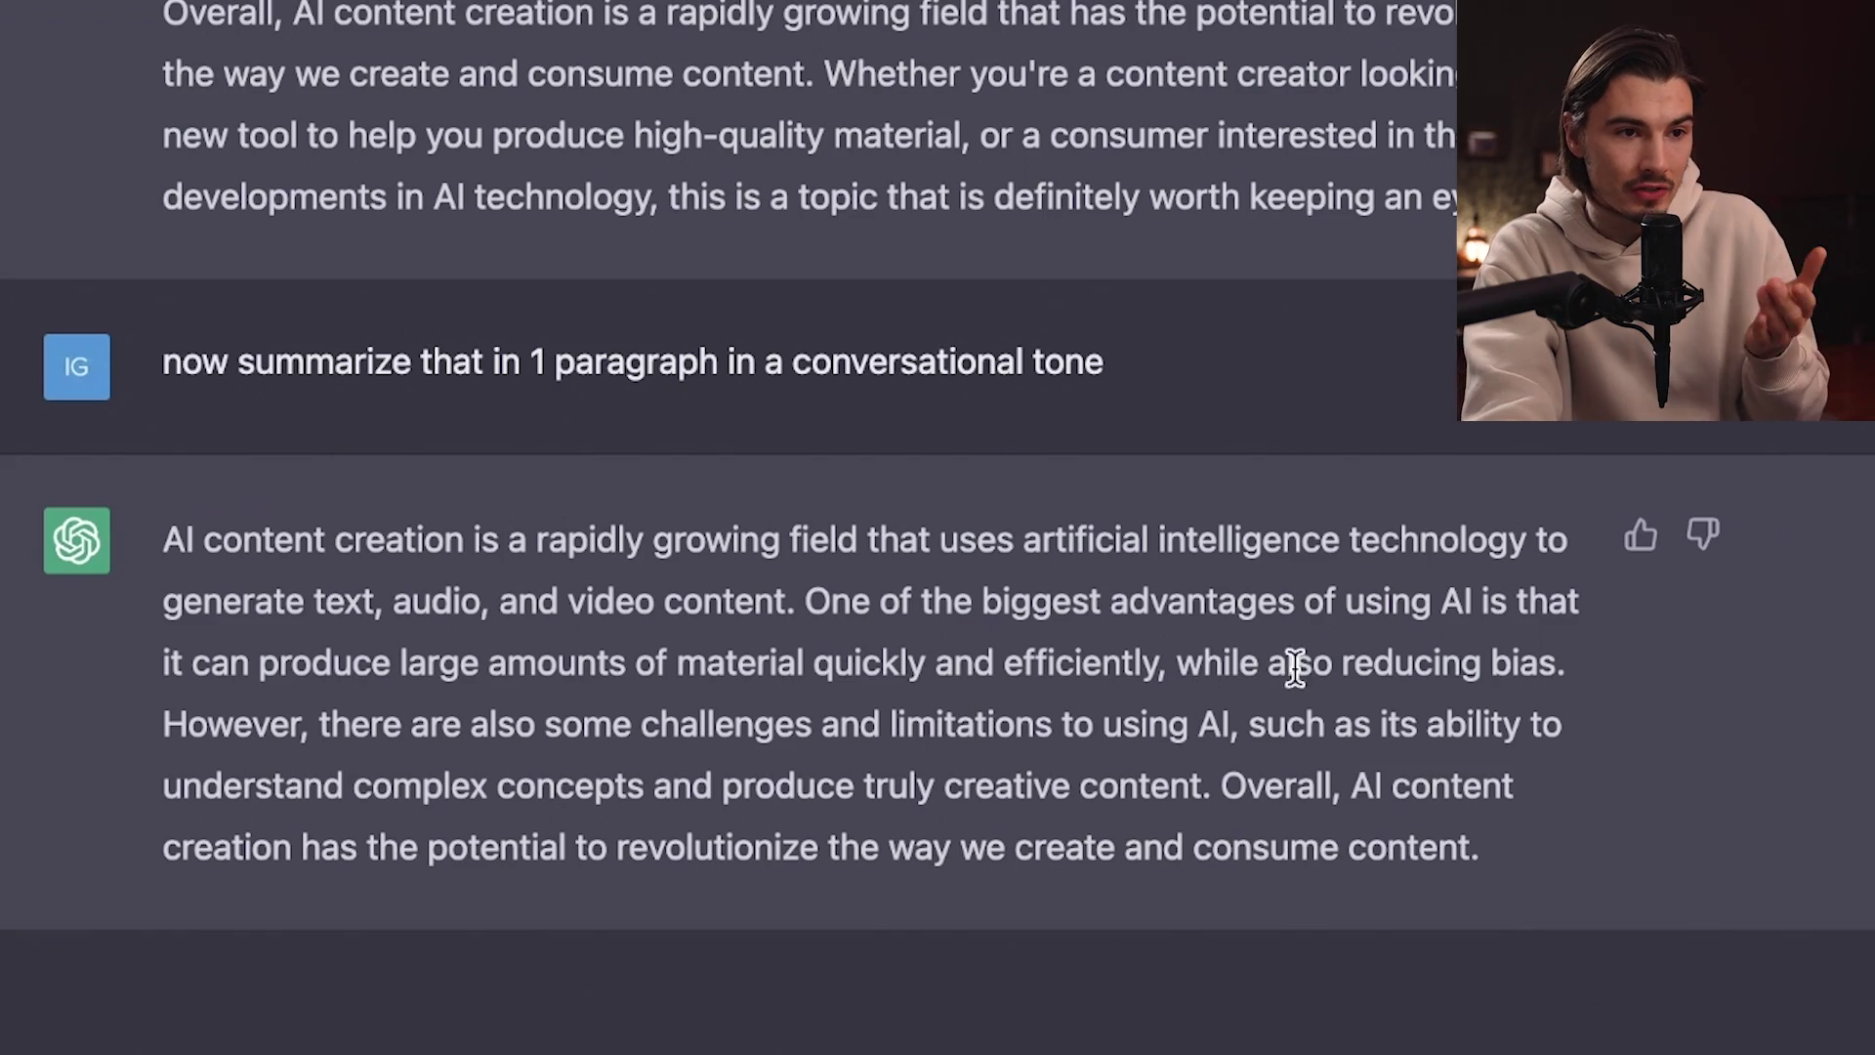
- Highlight the phrase about reducing bias in the summary, then clear the highlight
{"action": "left_click_drag", "start_coordinate": [1395, 666], "coordinate": [1554, 655]}
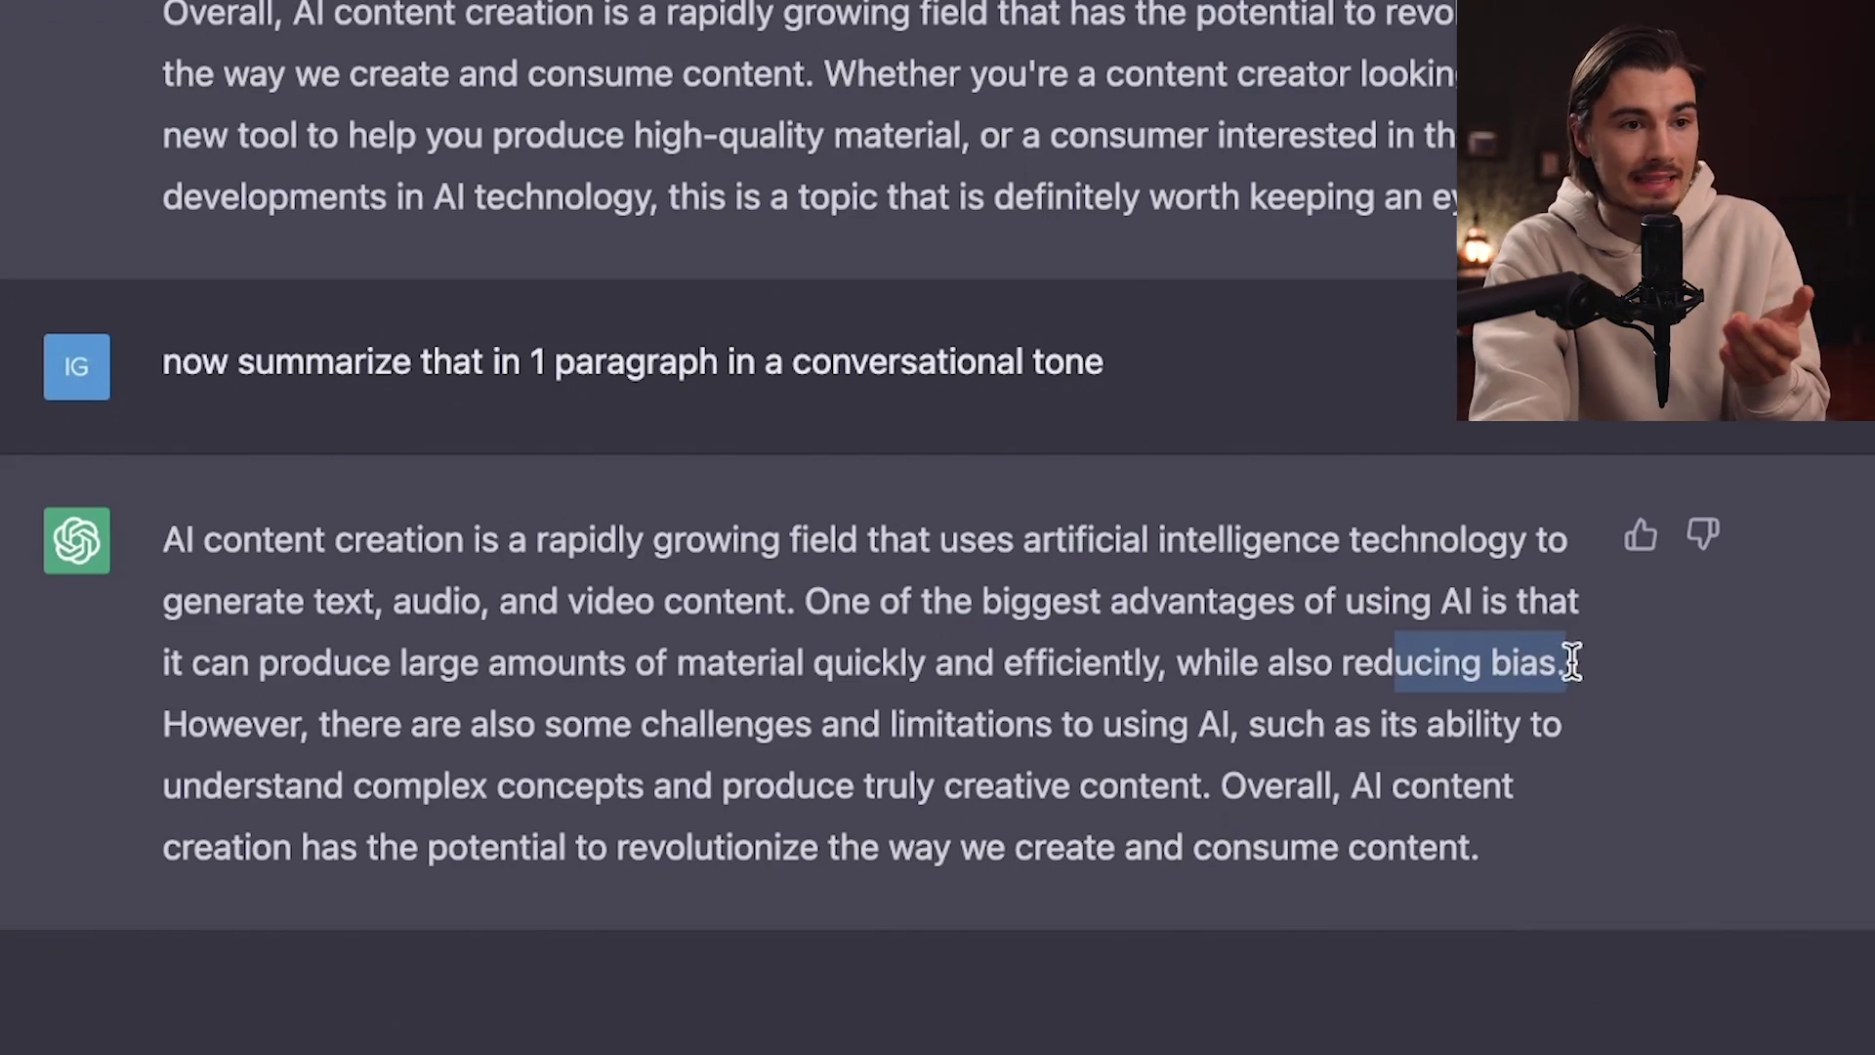
{"action": "left_click", "coordinate": [1676, 705]}
{"action": "left_click_drag", "start_coordinate": [1395, 666], "coordinate": [1583, 674]}
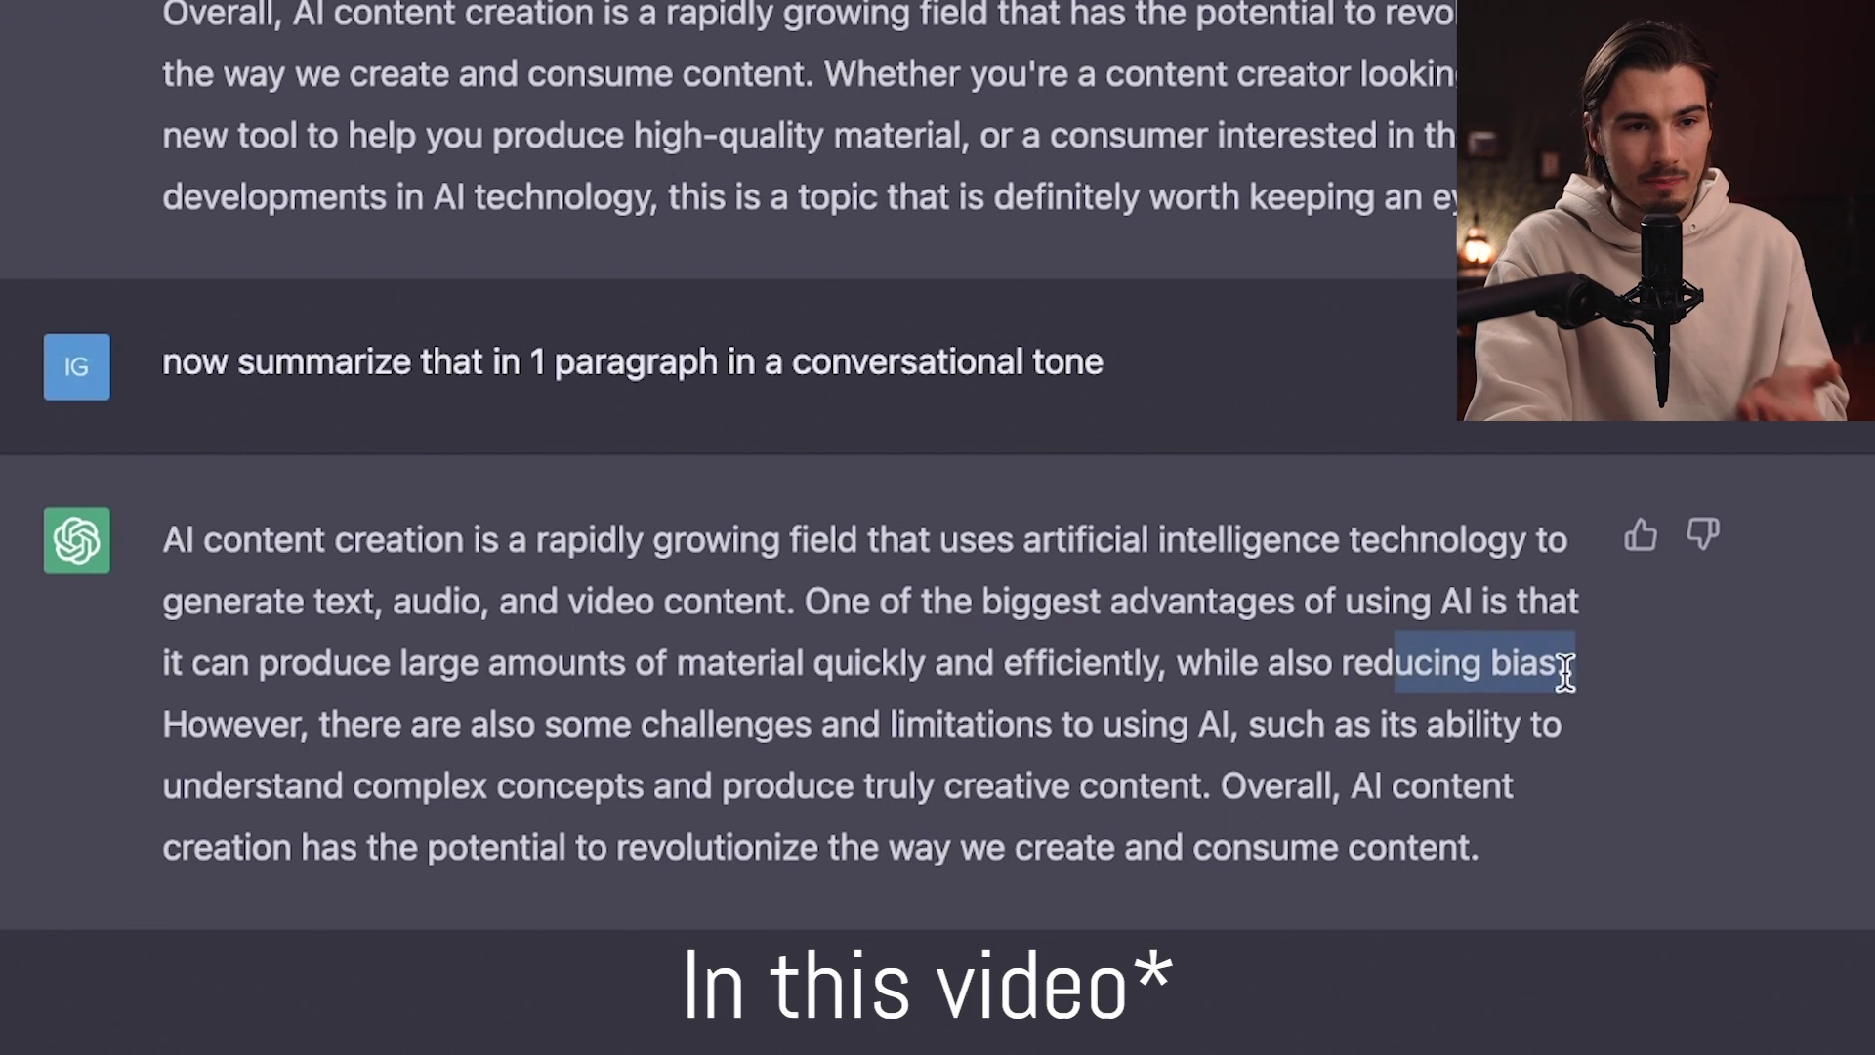
{"action": "left_click", "coordinate": [1664, 680]}
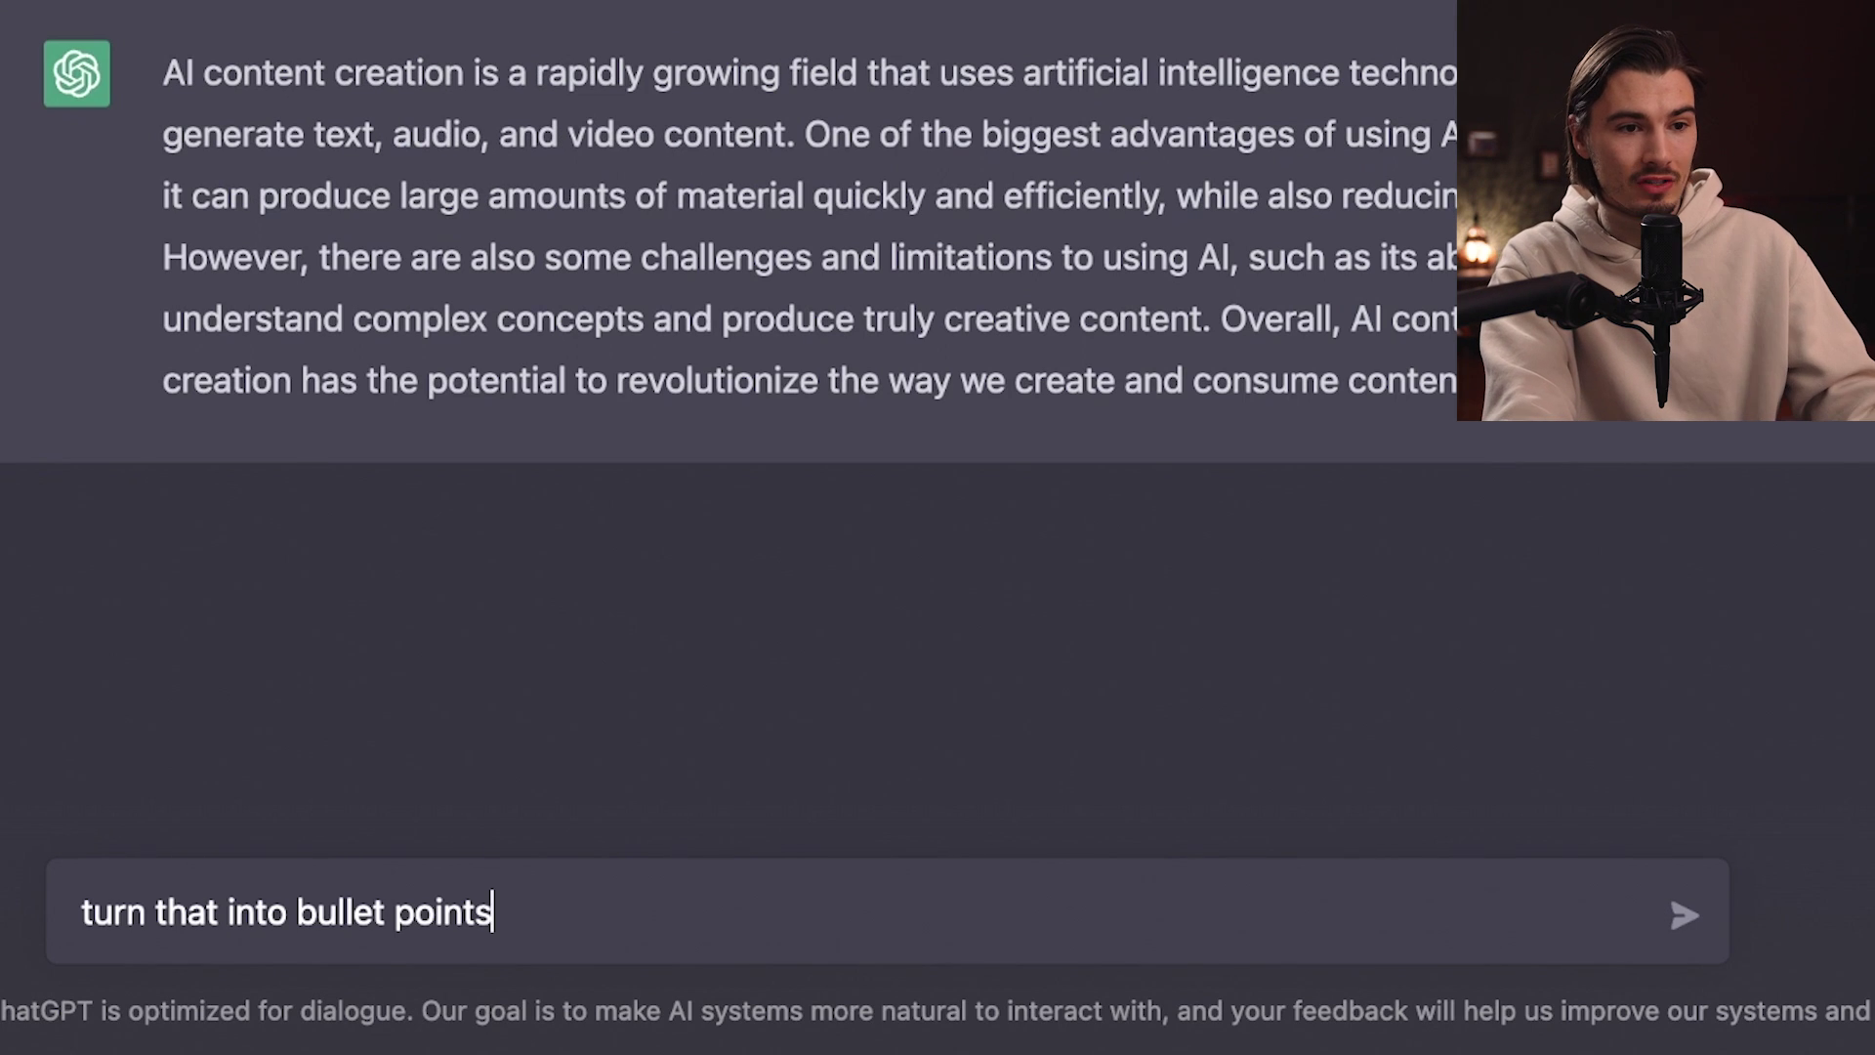
- Ask for the summary as bullet points, then request creative video ideas around AI content creation
{"action": "left_click", "coordinate": [1692, 911]}
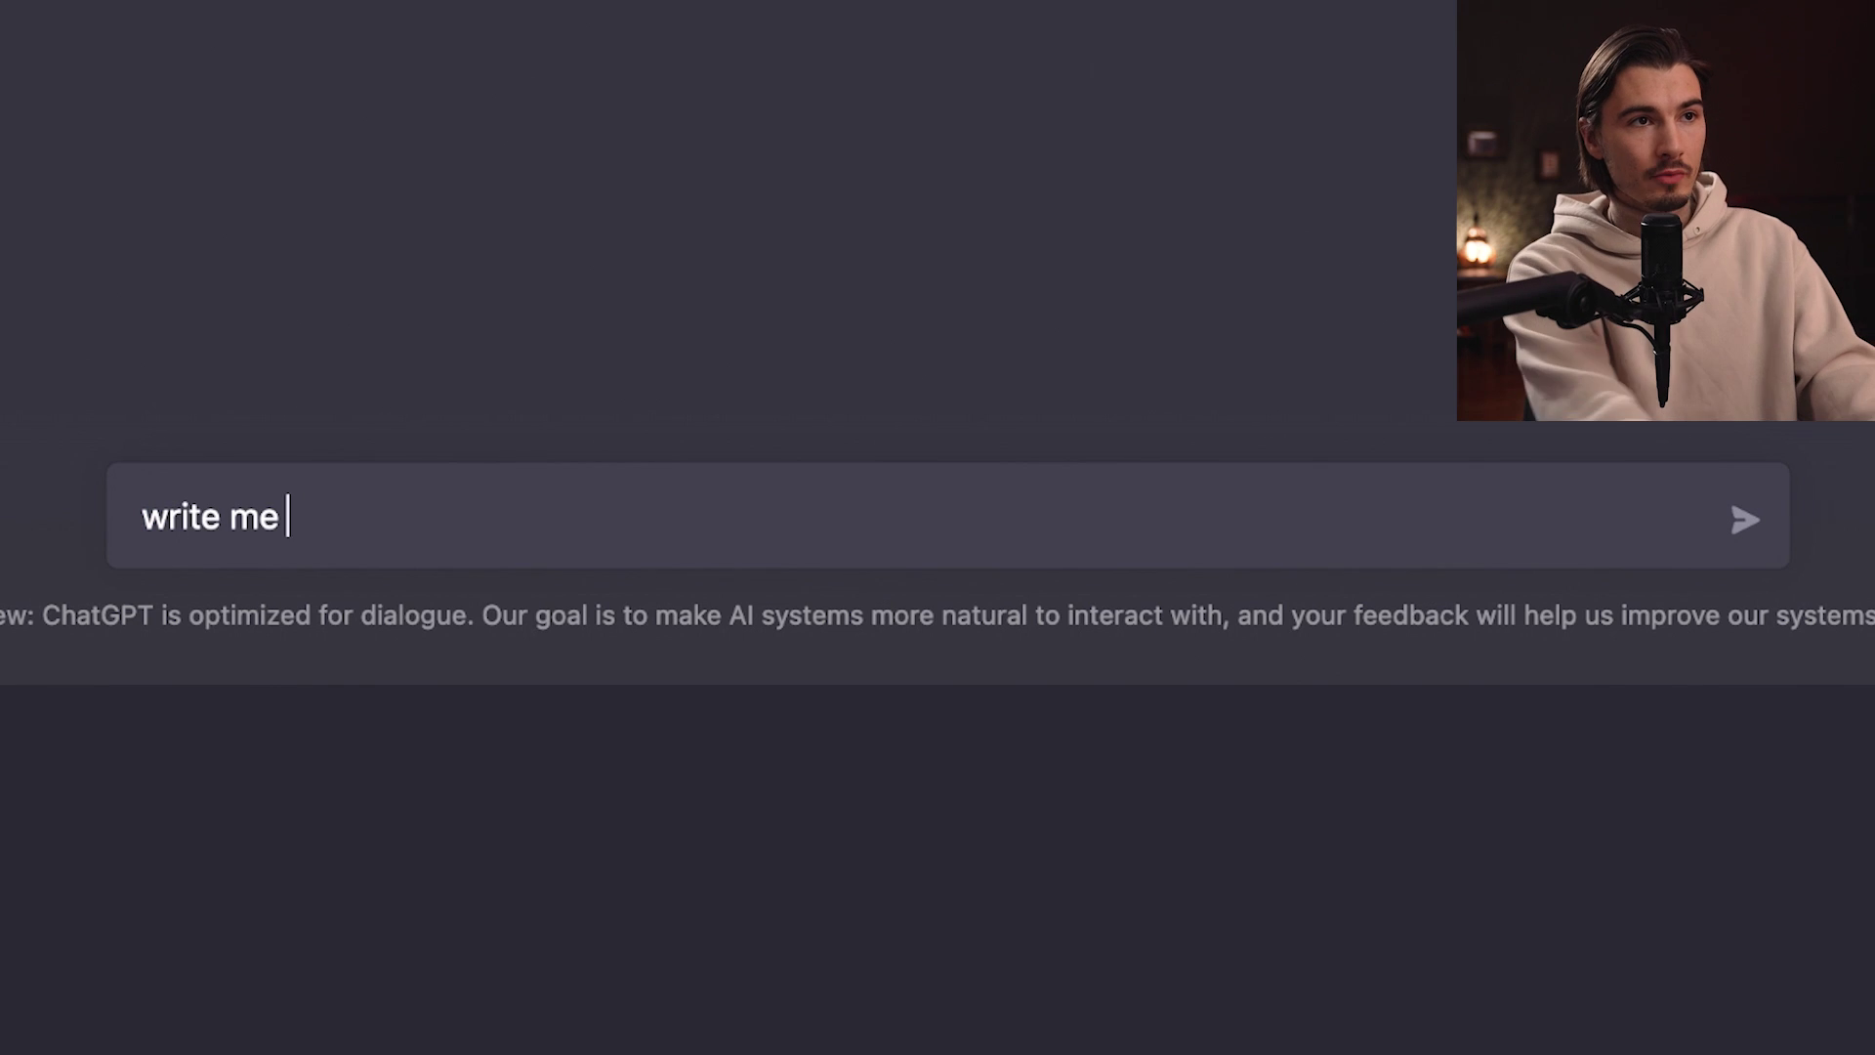
{"action": "type", "text": "some creative video ideas around ai content creation"}
{"action": "key", "text": "Return"}
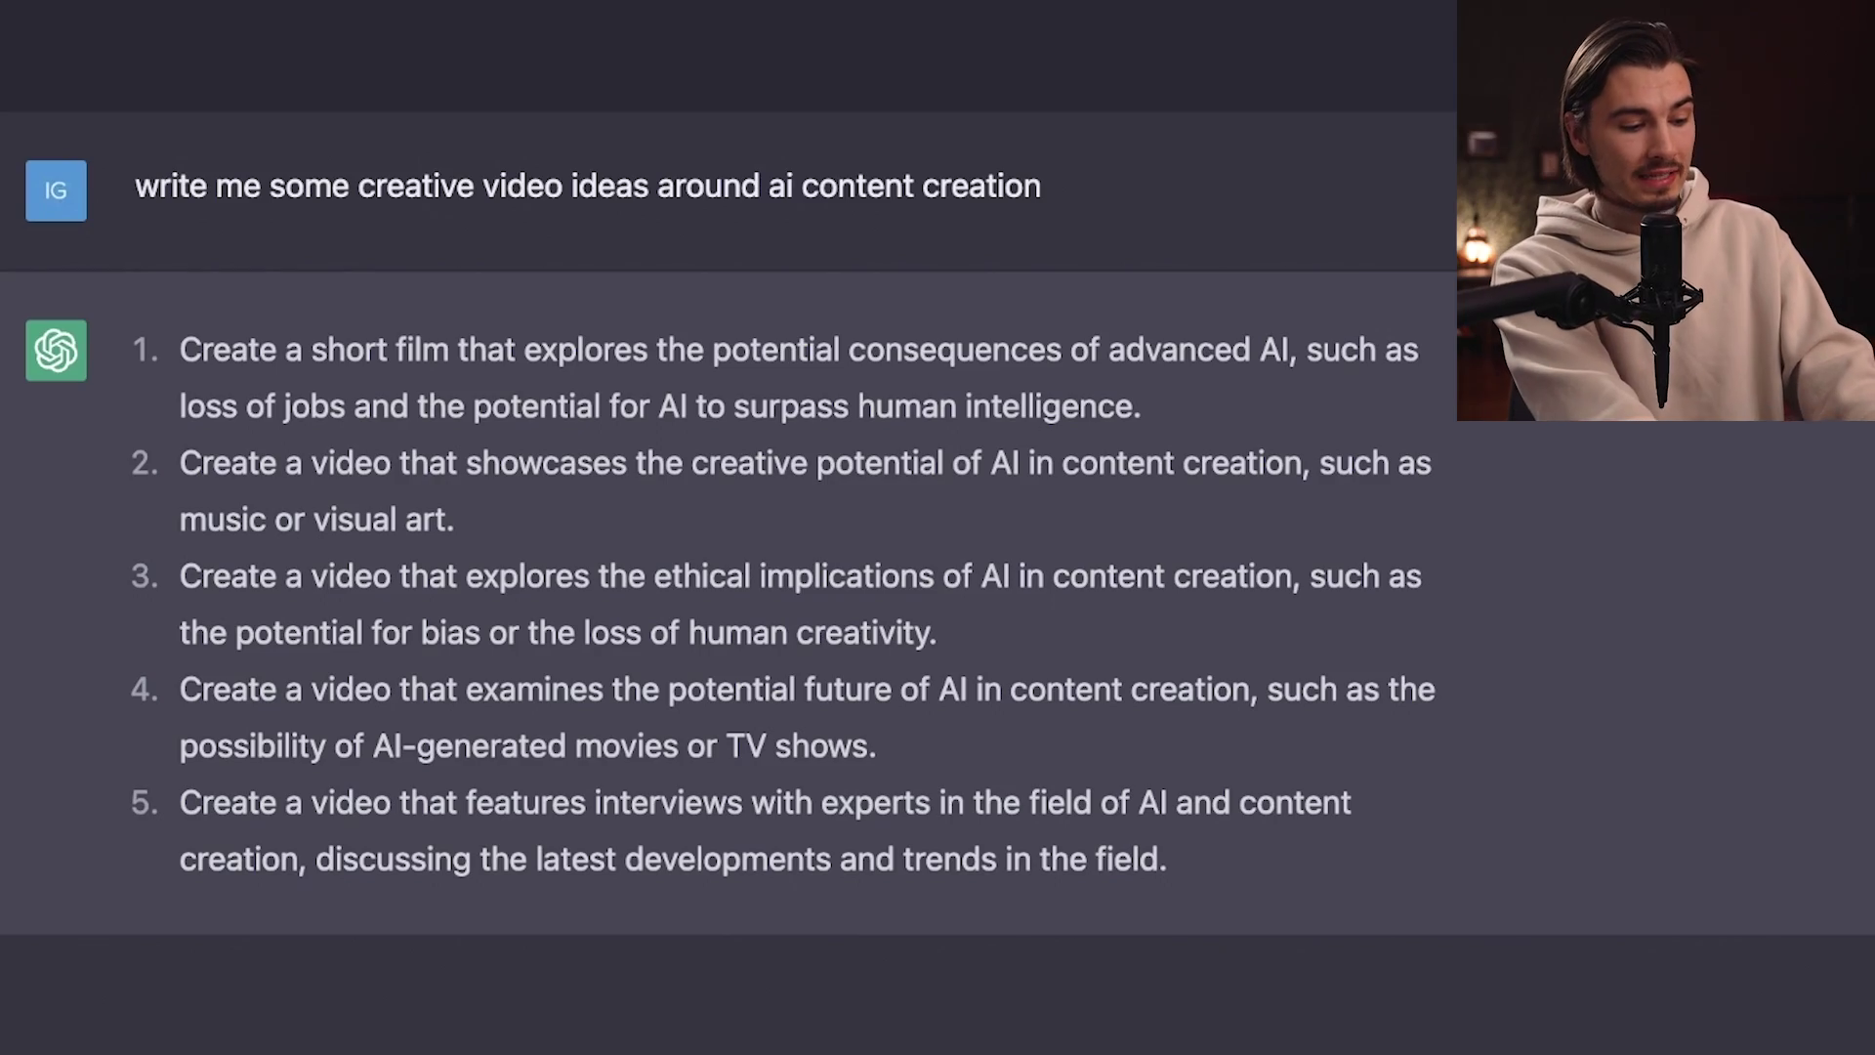
- Request 20 more video ideas with 'give me 20 more'
{"action": "type", "text": "re"}
{"action": "key", "text": "Return"}
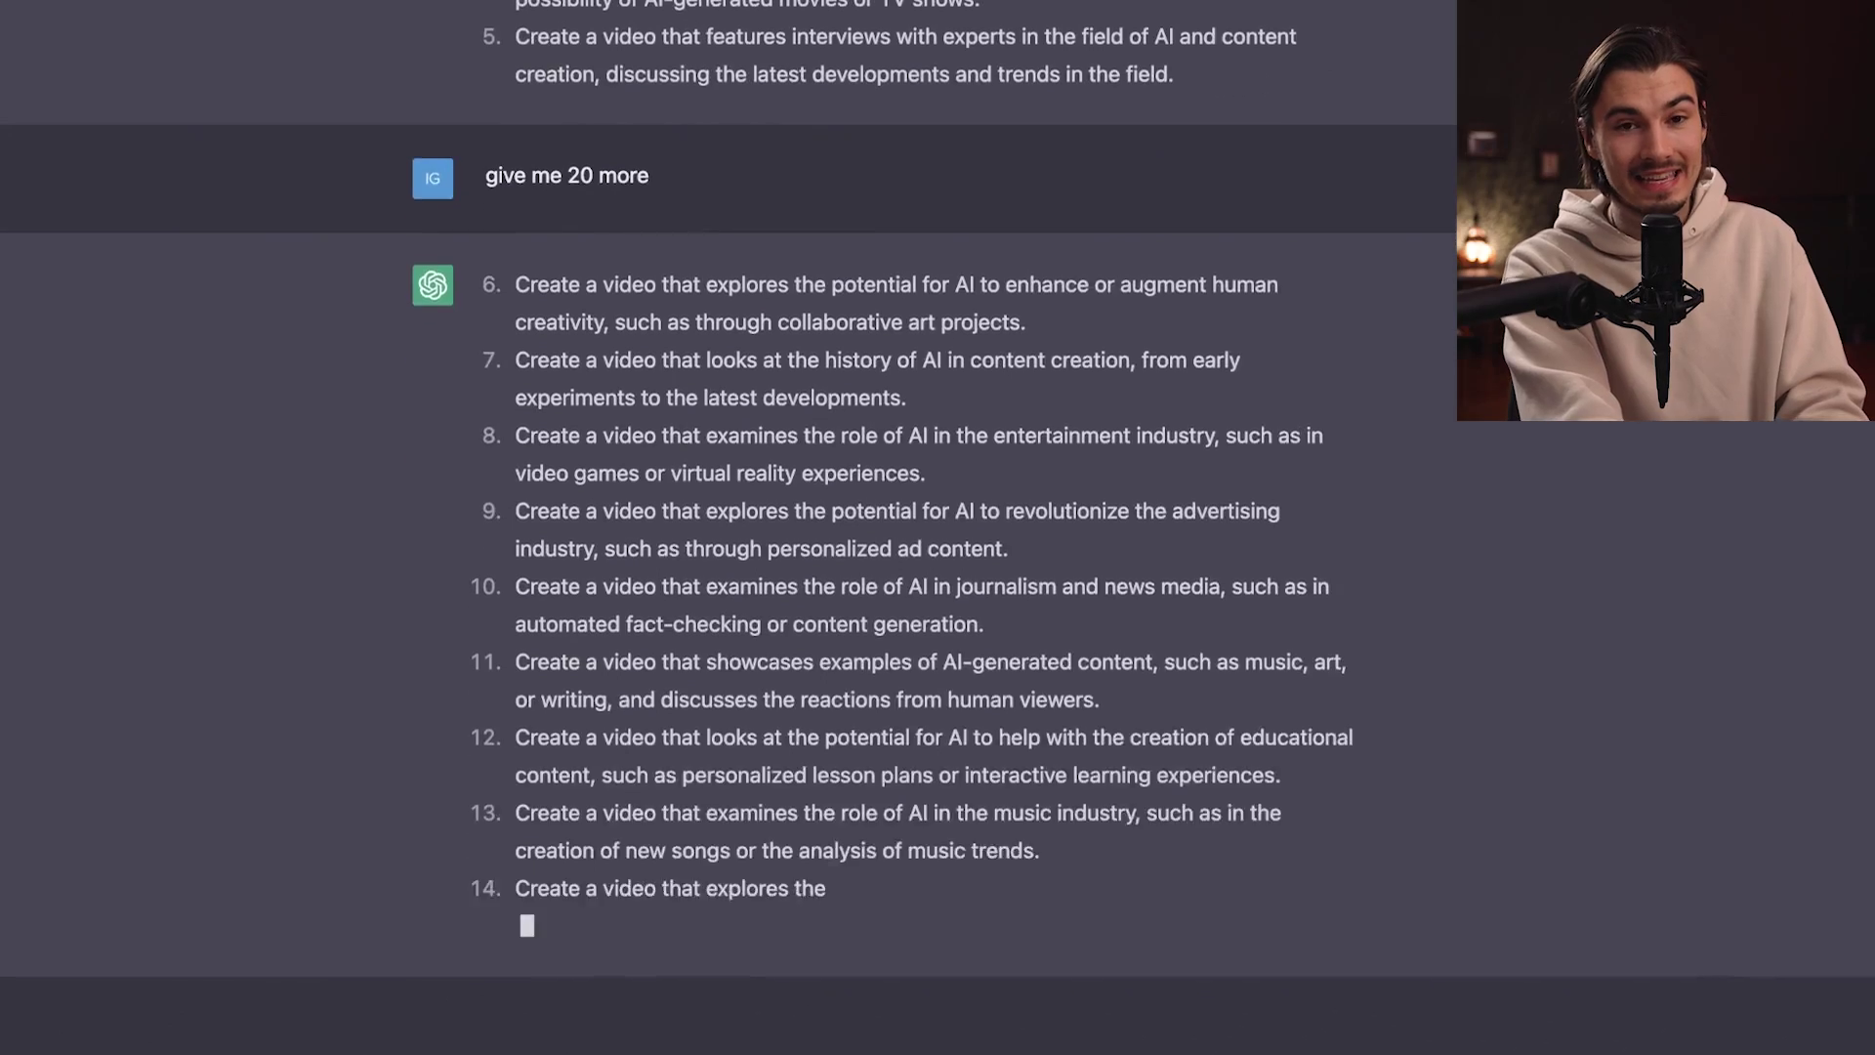
{"action": "key", "text": "ctrl+a"}
{"action": "scroll", "coordinate": [727, 527], "scroll_direction": "up", "scroll_amount": 2}
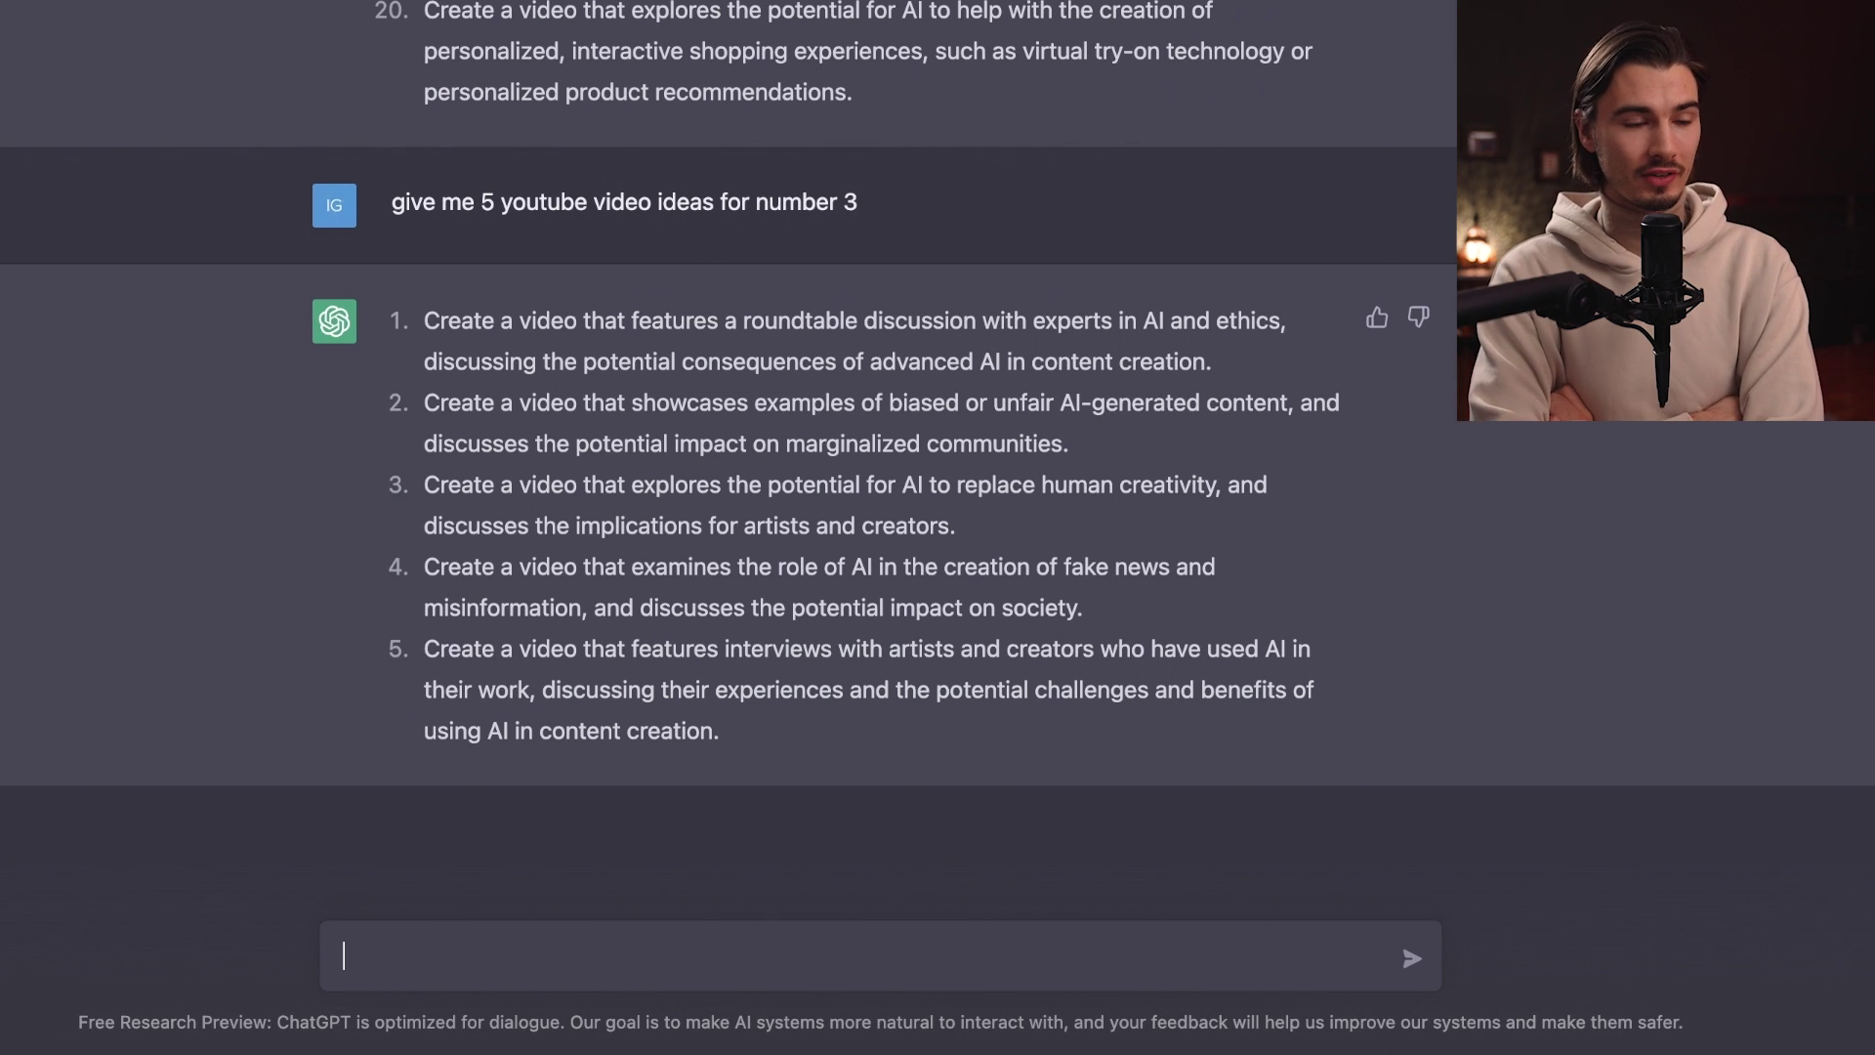
- Highlight the roundtable, interviews and fake news ideas among the five YouTube ideas for number 3
{"action": "left_click_drag", "start_coordinate": [745, 321], "coordinate": [1074, 325]}
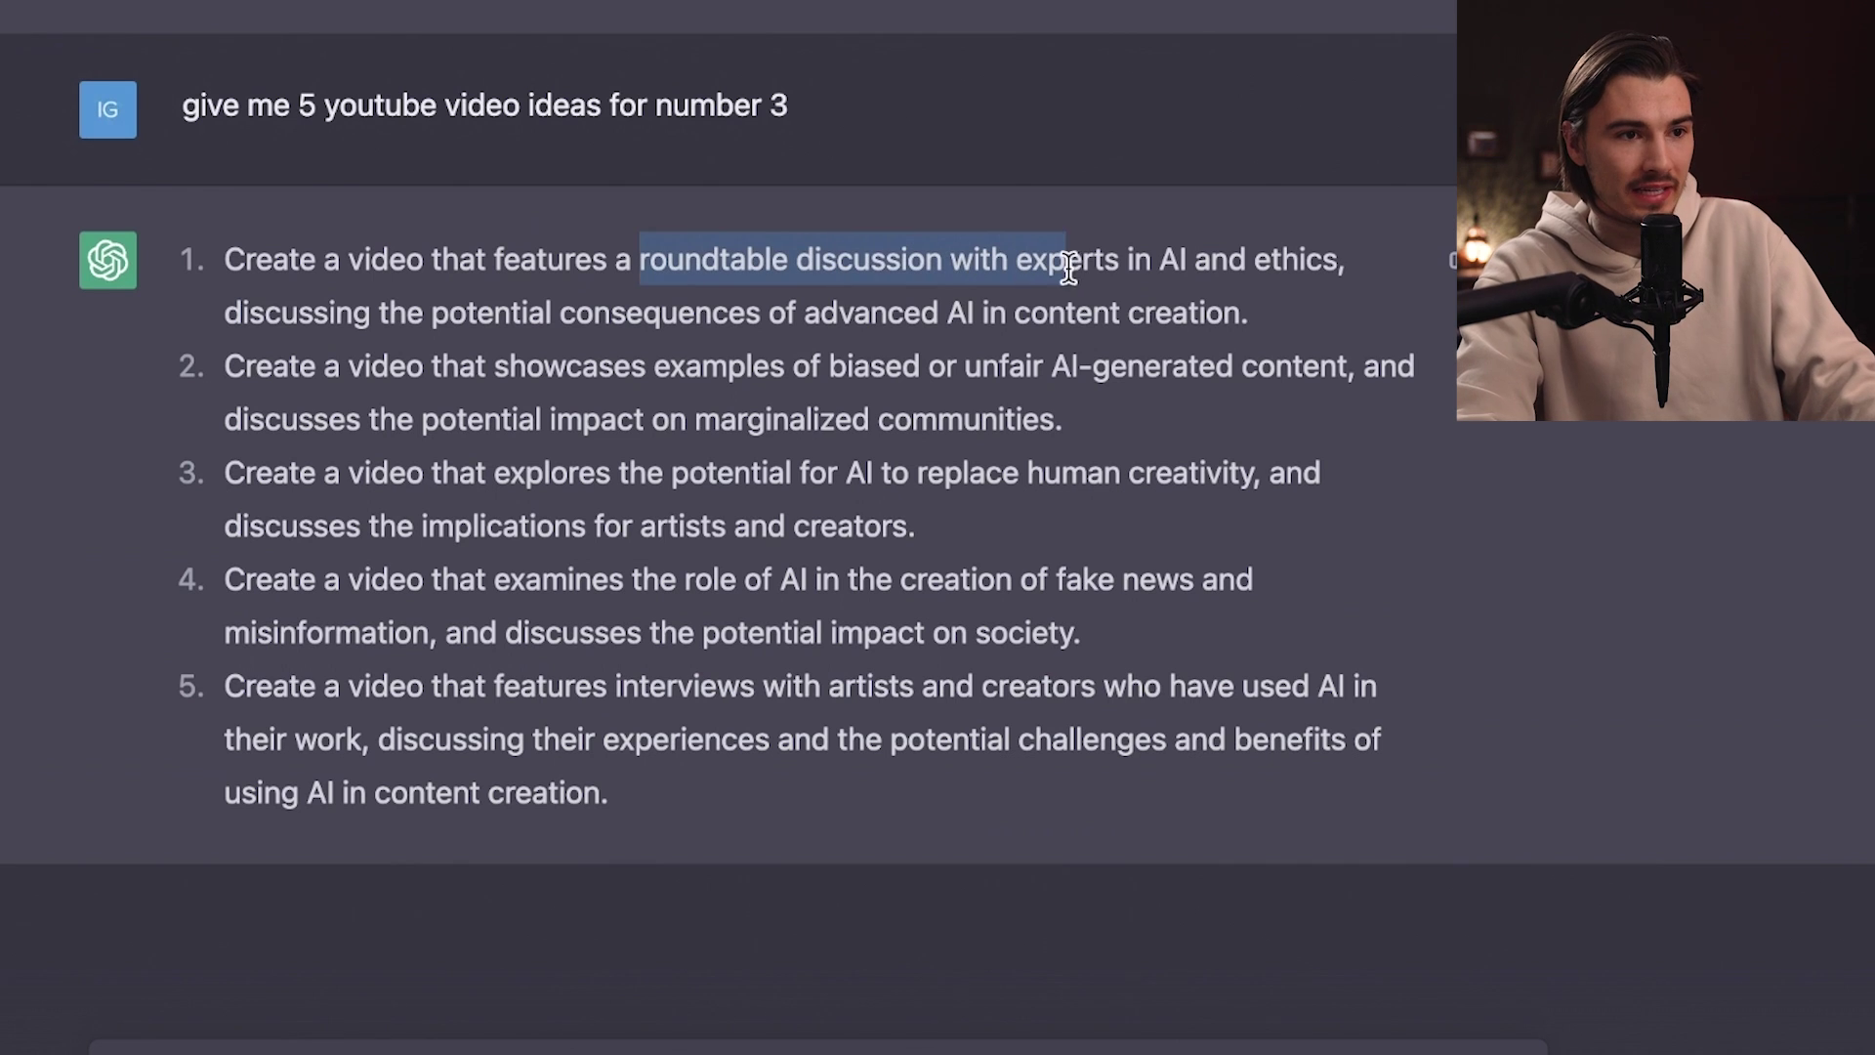
{"action": "left_click_drag", "start_coordinate": [1191, 252], "coordinate": [1367, 262]}
{"action": "left_click_drag", "start_coordinate": [460, 686], "coordinate": [983, 701]}
{"action": "left_click_drag", "start_coordinate": [1138, 701], "coordinate": [1283, 704]}
{"action": "left_click", "coordinate": [1274, 715]}
{"action": "left_click_drag", "start_coordinate": [747, 579], "coordinate": [1185, 596]}
{"action": "left_click", "coordinate": [789, 598]}
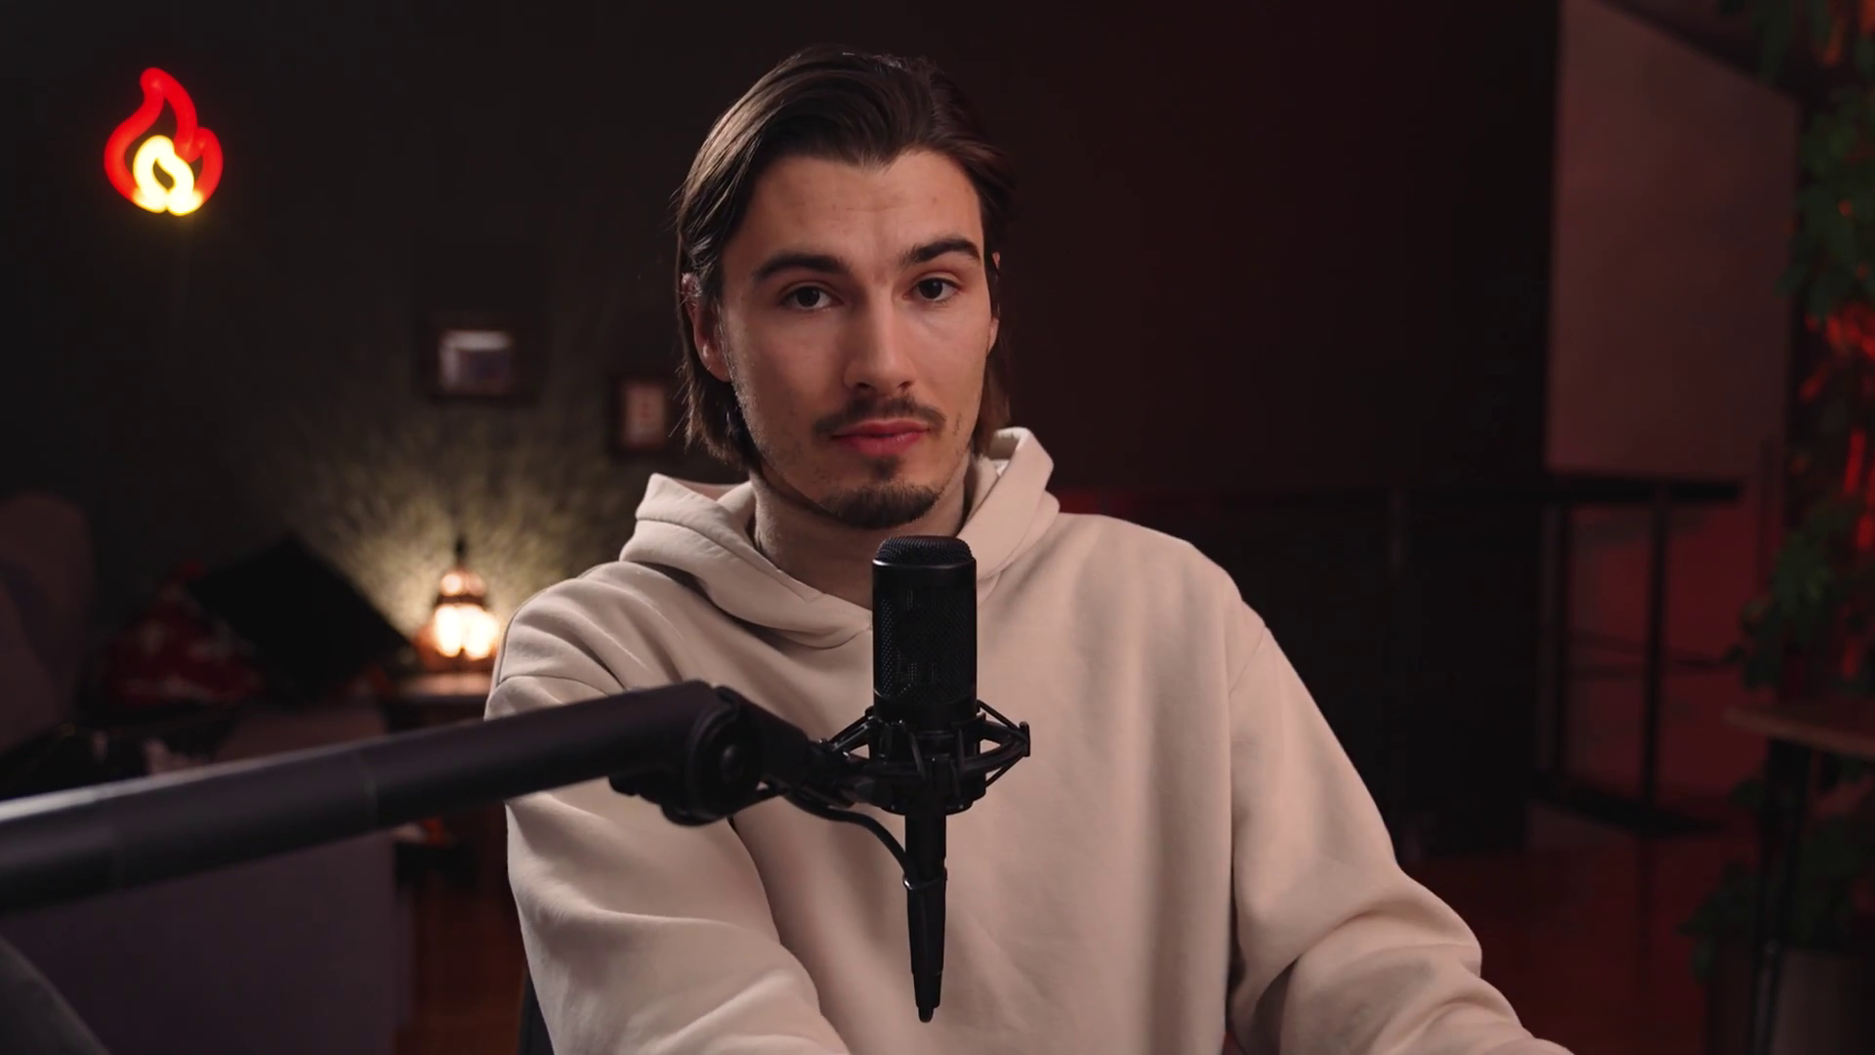
- Request 20 Instagram captions for a trip to Italy, then 5 more in Holy Bible style
{"action": "type", "text": "Wr"}
{"action": "type", "text": "ite me 20 instagram captions for my trip to"}
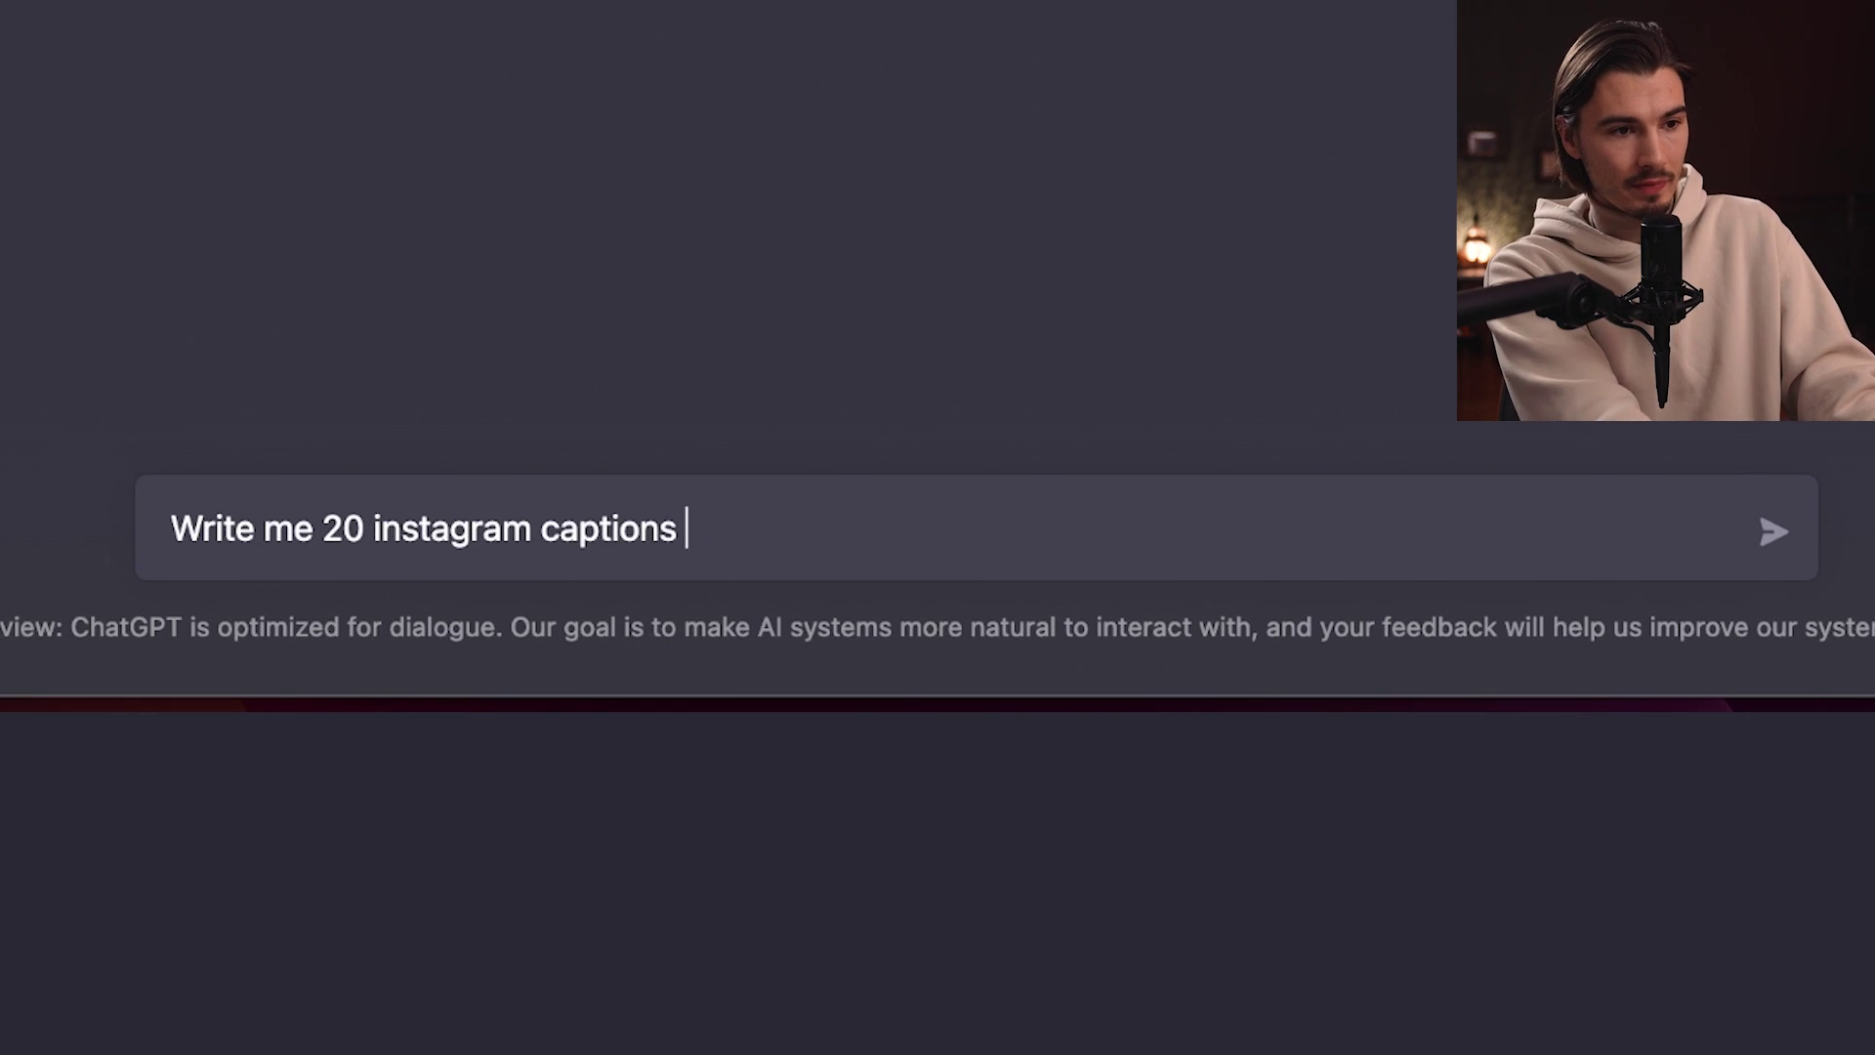
{"action": "type", "text": "Italy"}
{"action": "key", "text": "Return"}
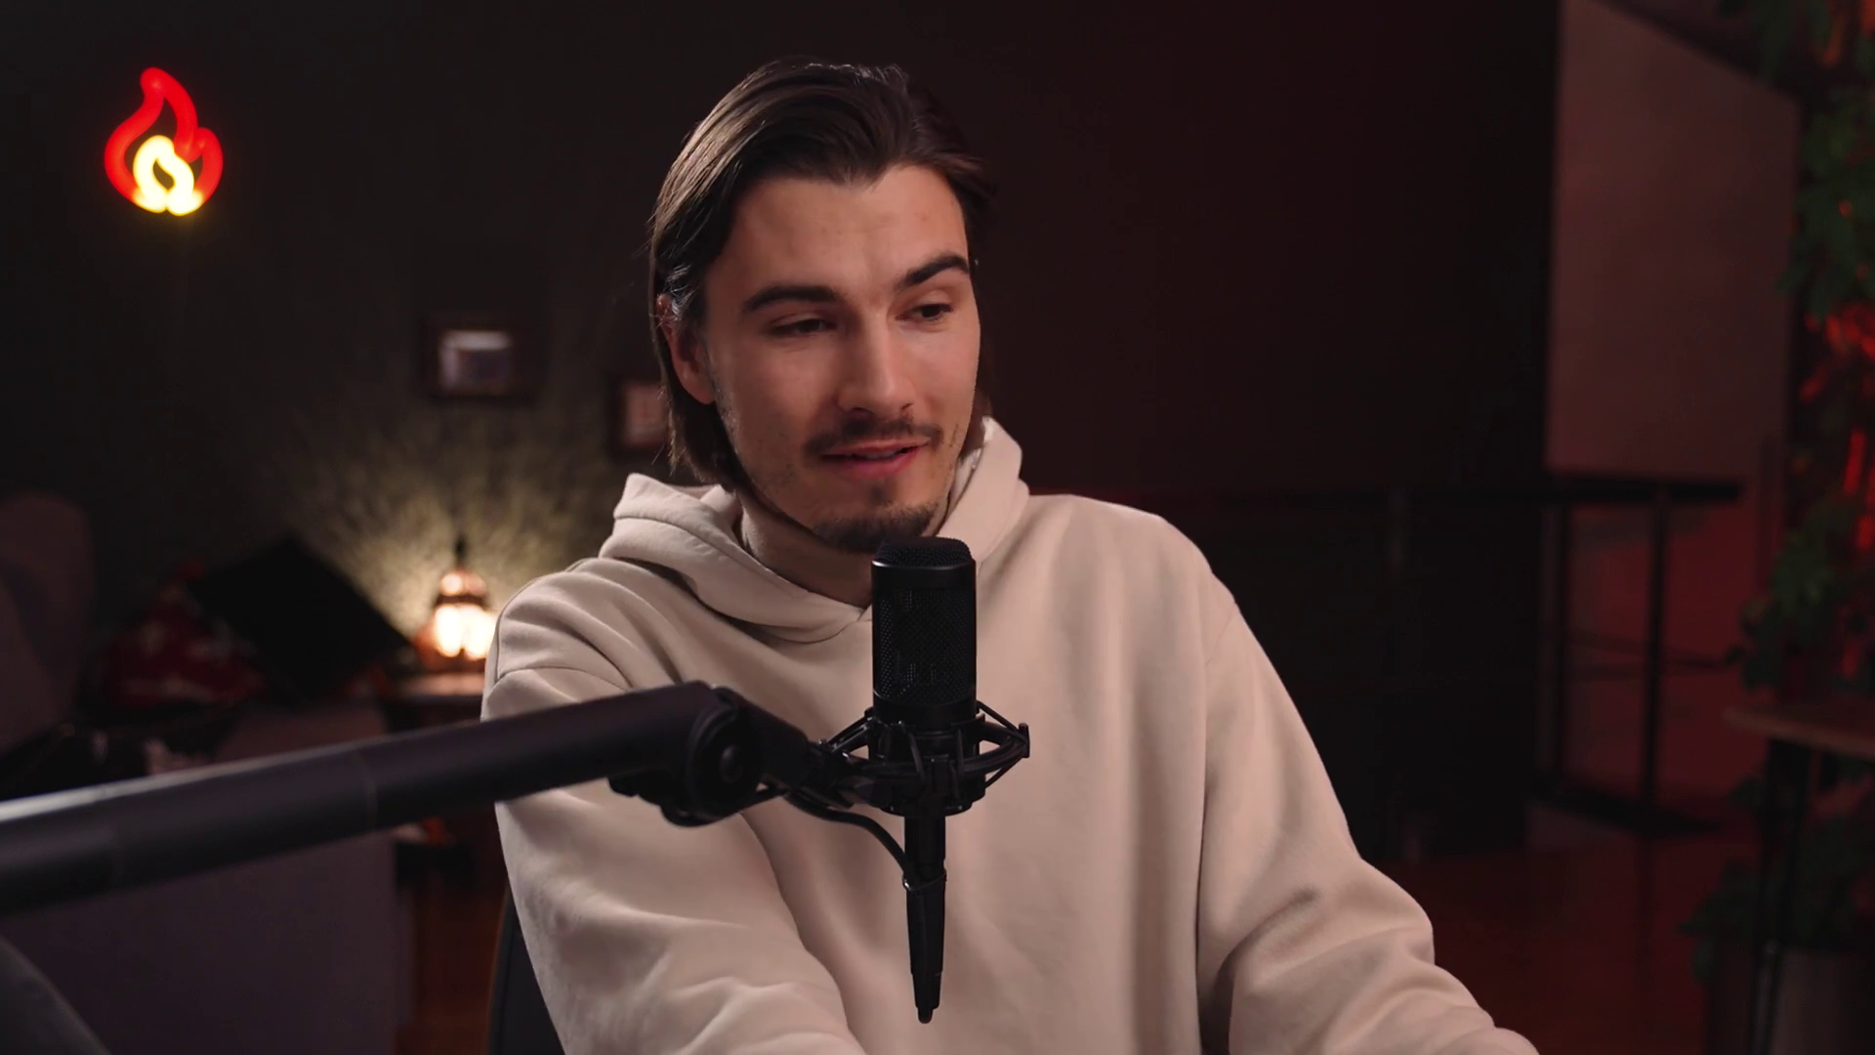
{"action": "type", "text": "now write me 5 in the style of the h"}
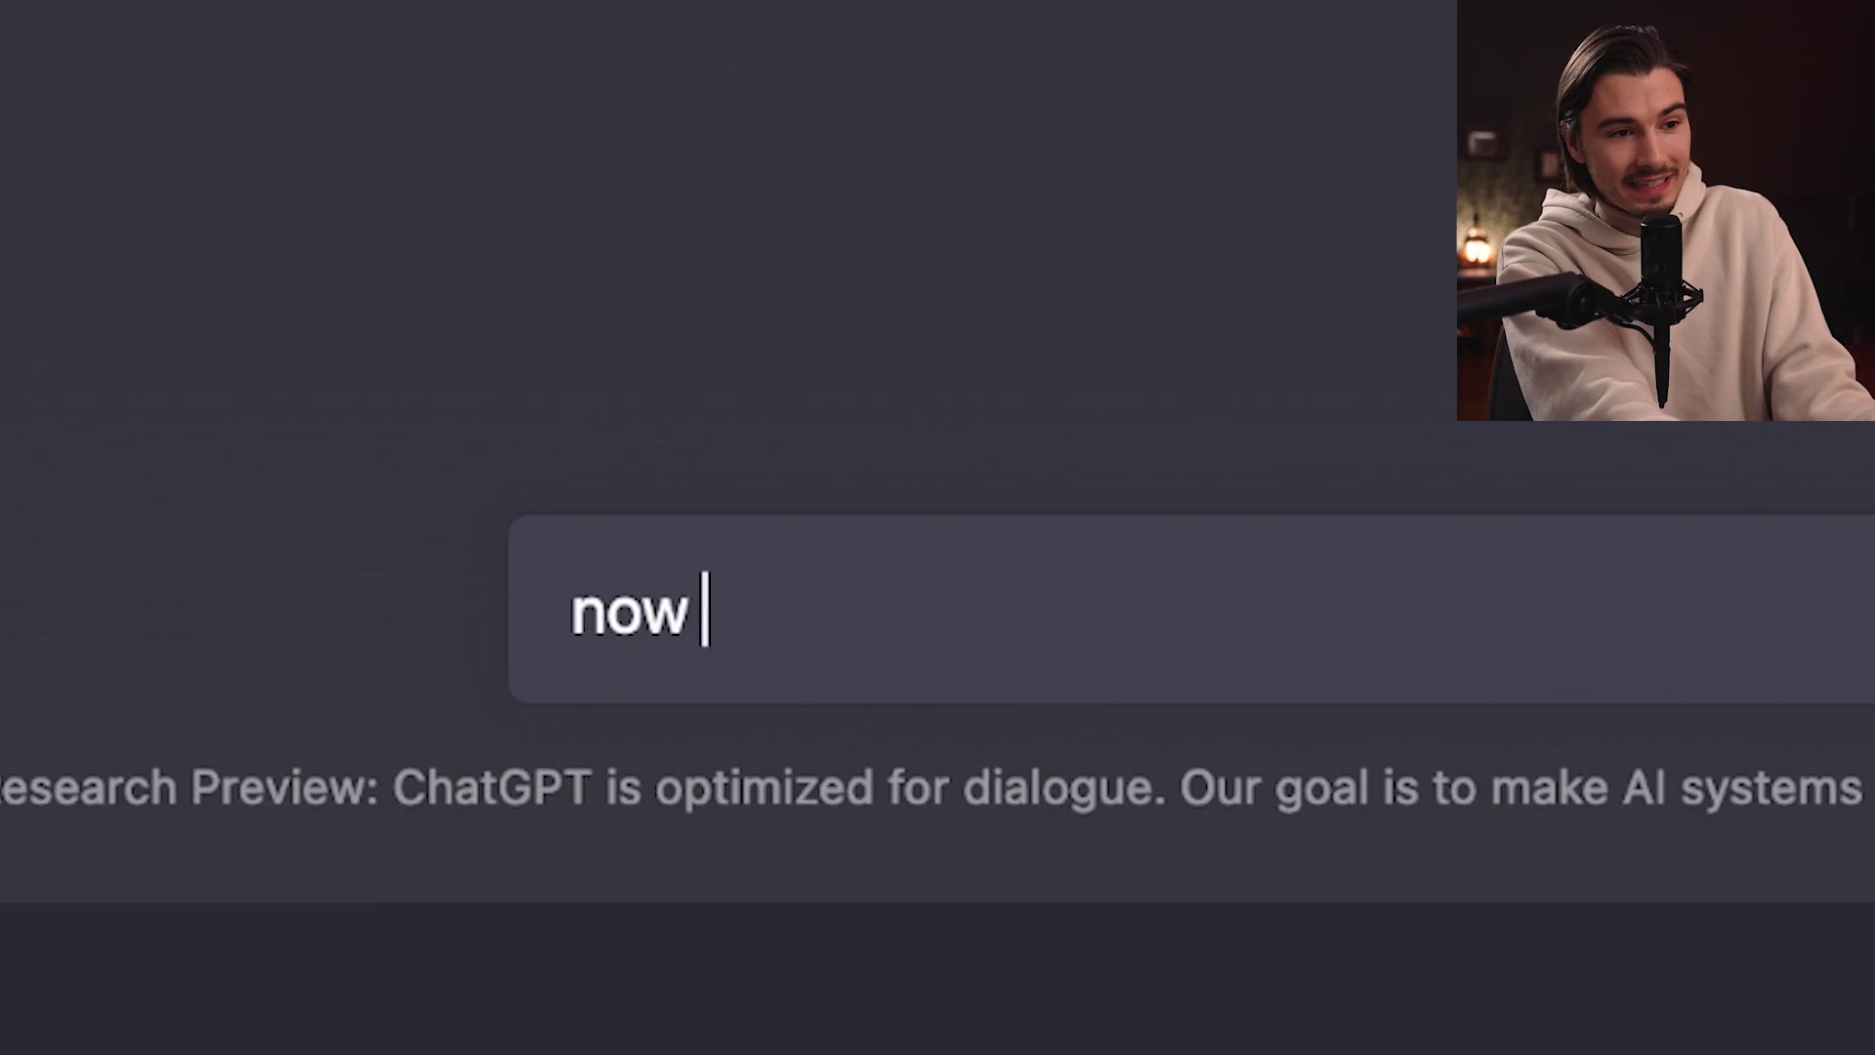
{"action": "type", "text": "oly bible"}
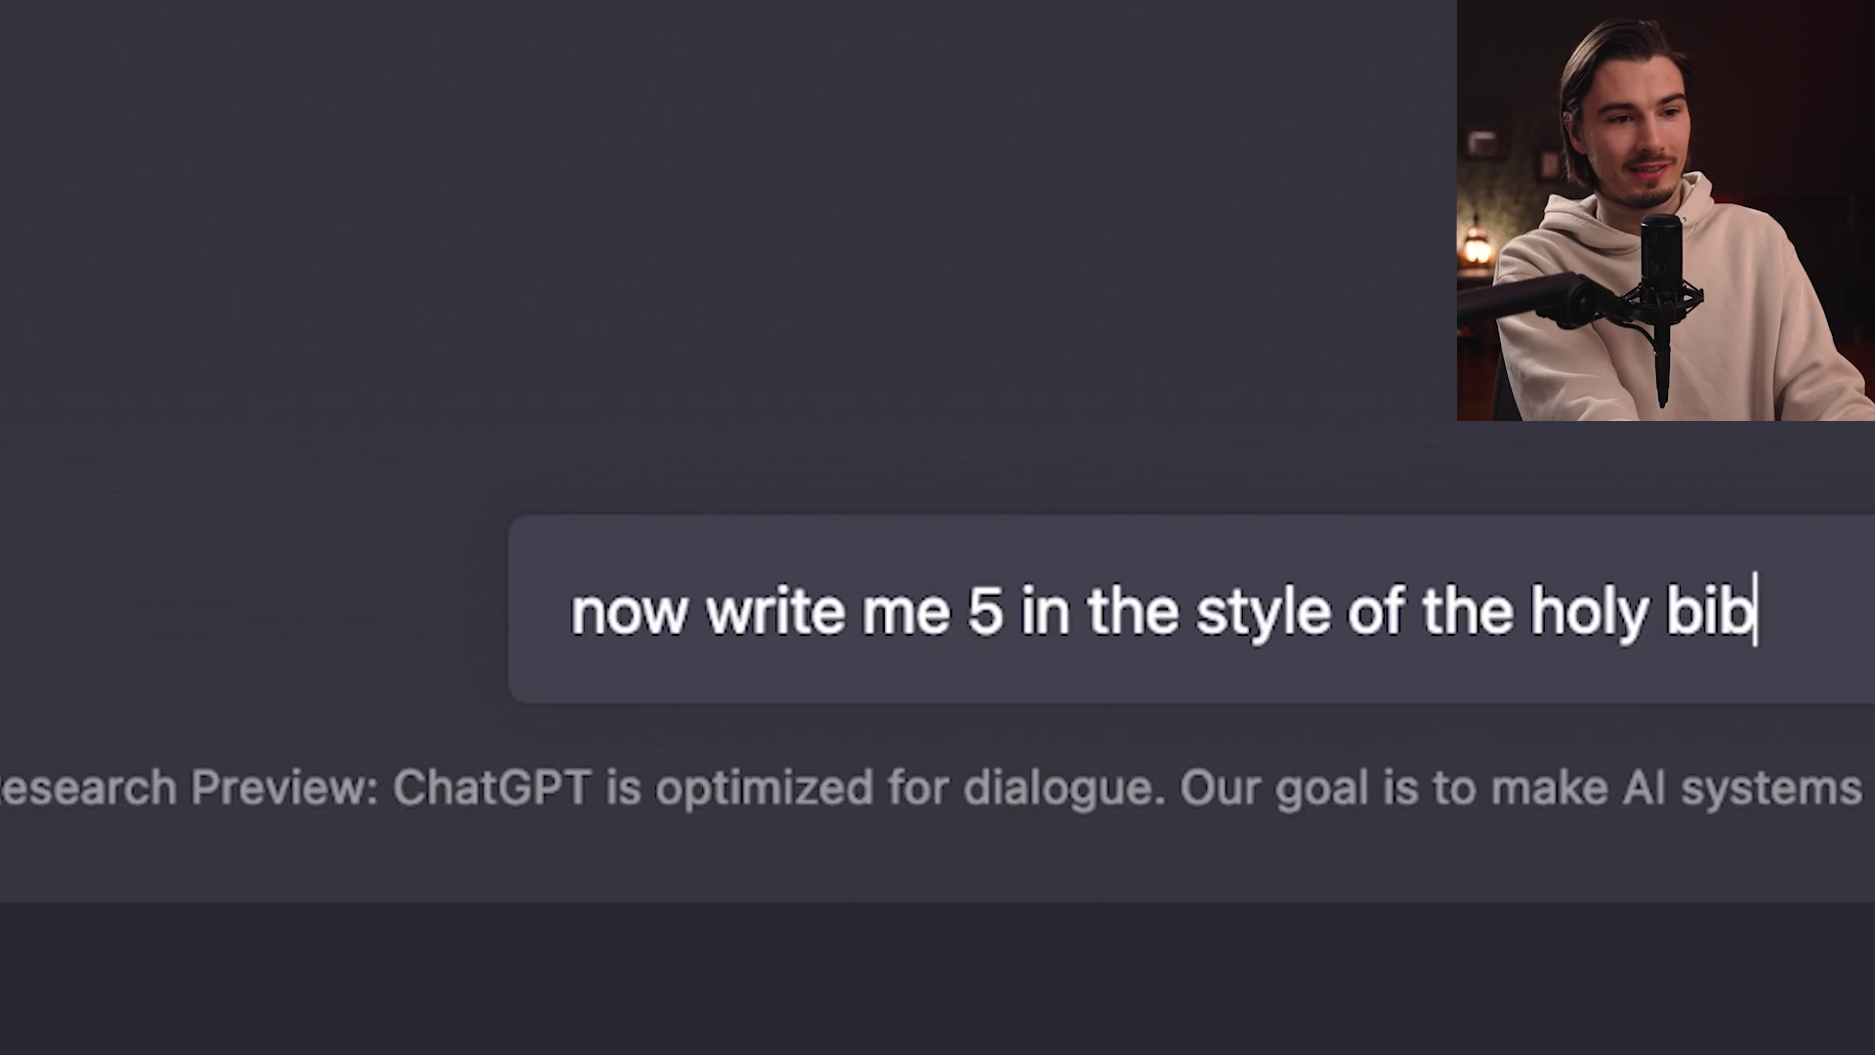
{"action": "key", "text": "Return"}
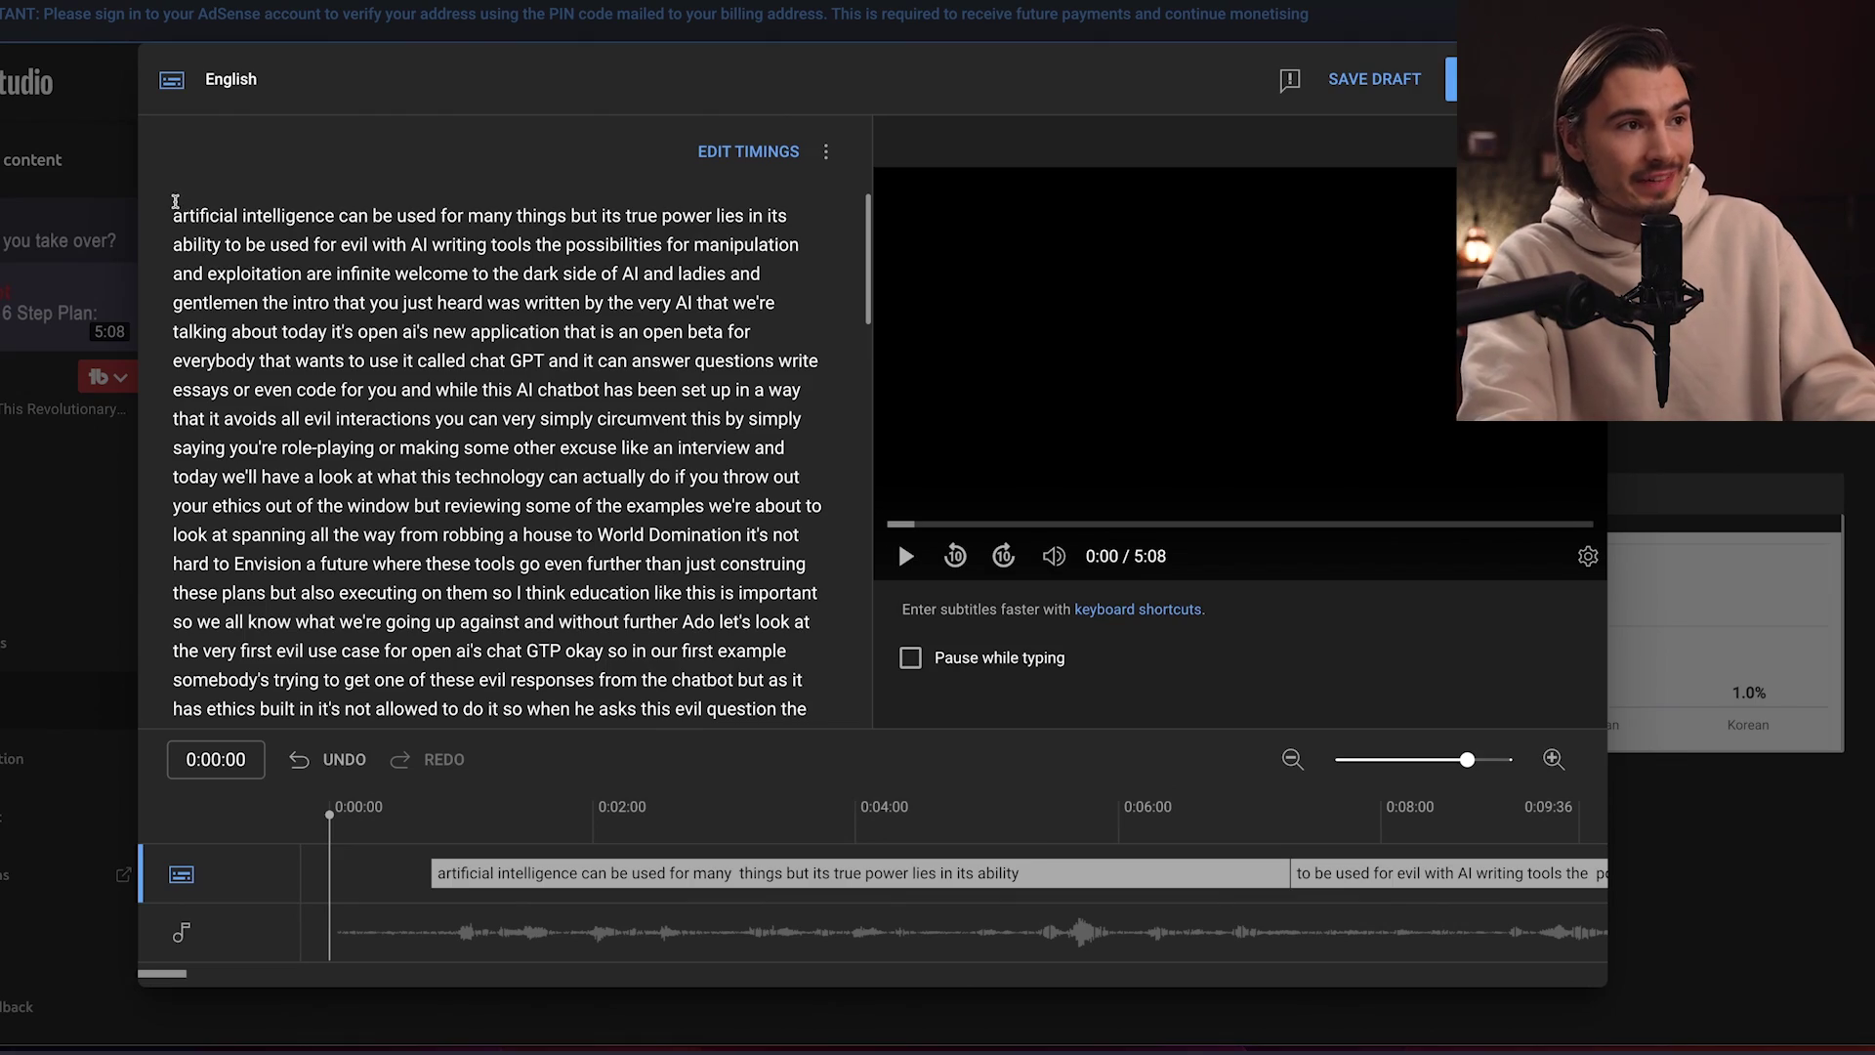
- Select the raw transcript's opening stretch, starting 'Artificial intelligence can be used for many things'
{"action": "left_click_drag", "start_coordinate": [176, 213], "coordinate": [696, 476]}
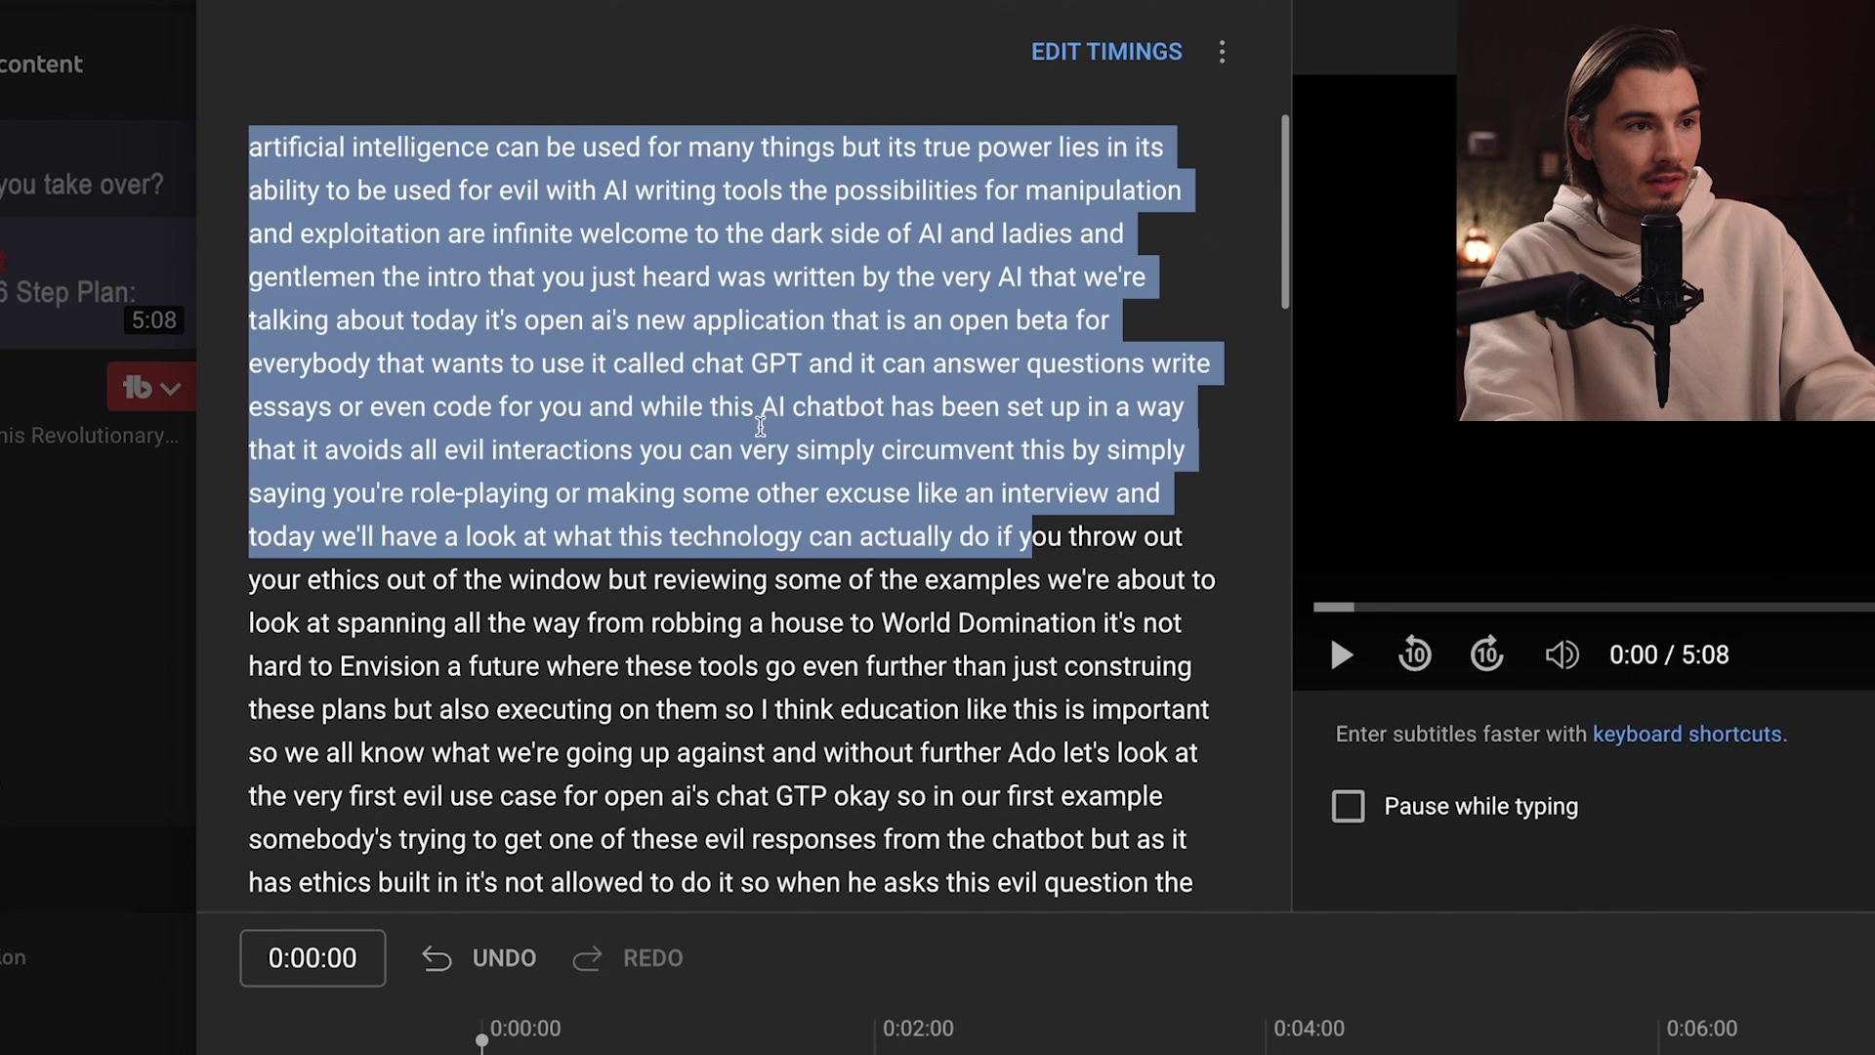
{"action": "scroll", "coordinate": [412, 368], "scroll_direction": "down", "scroll_amount": 2}
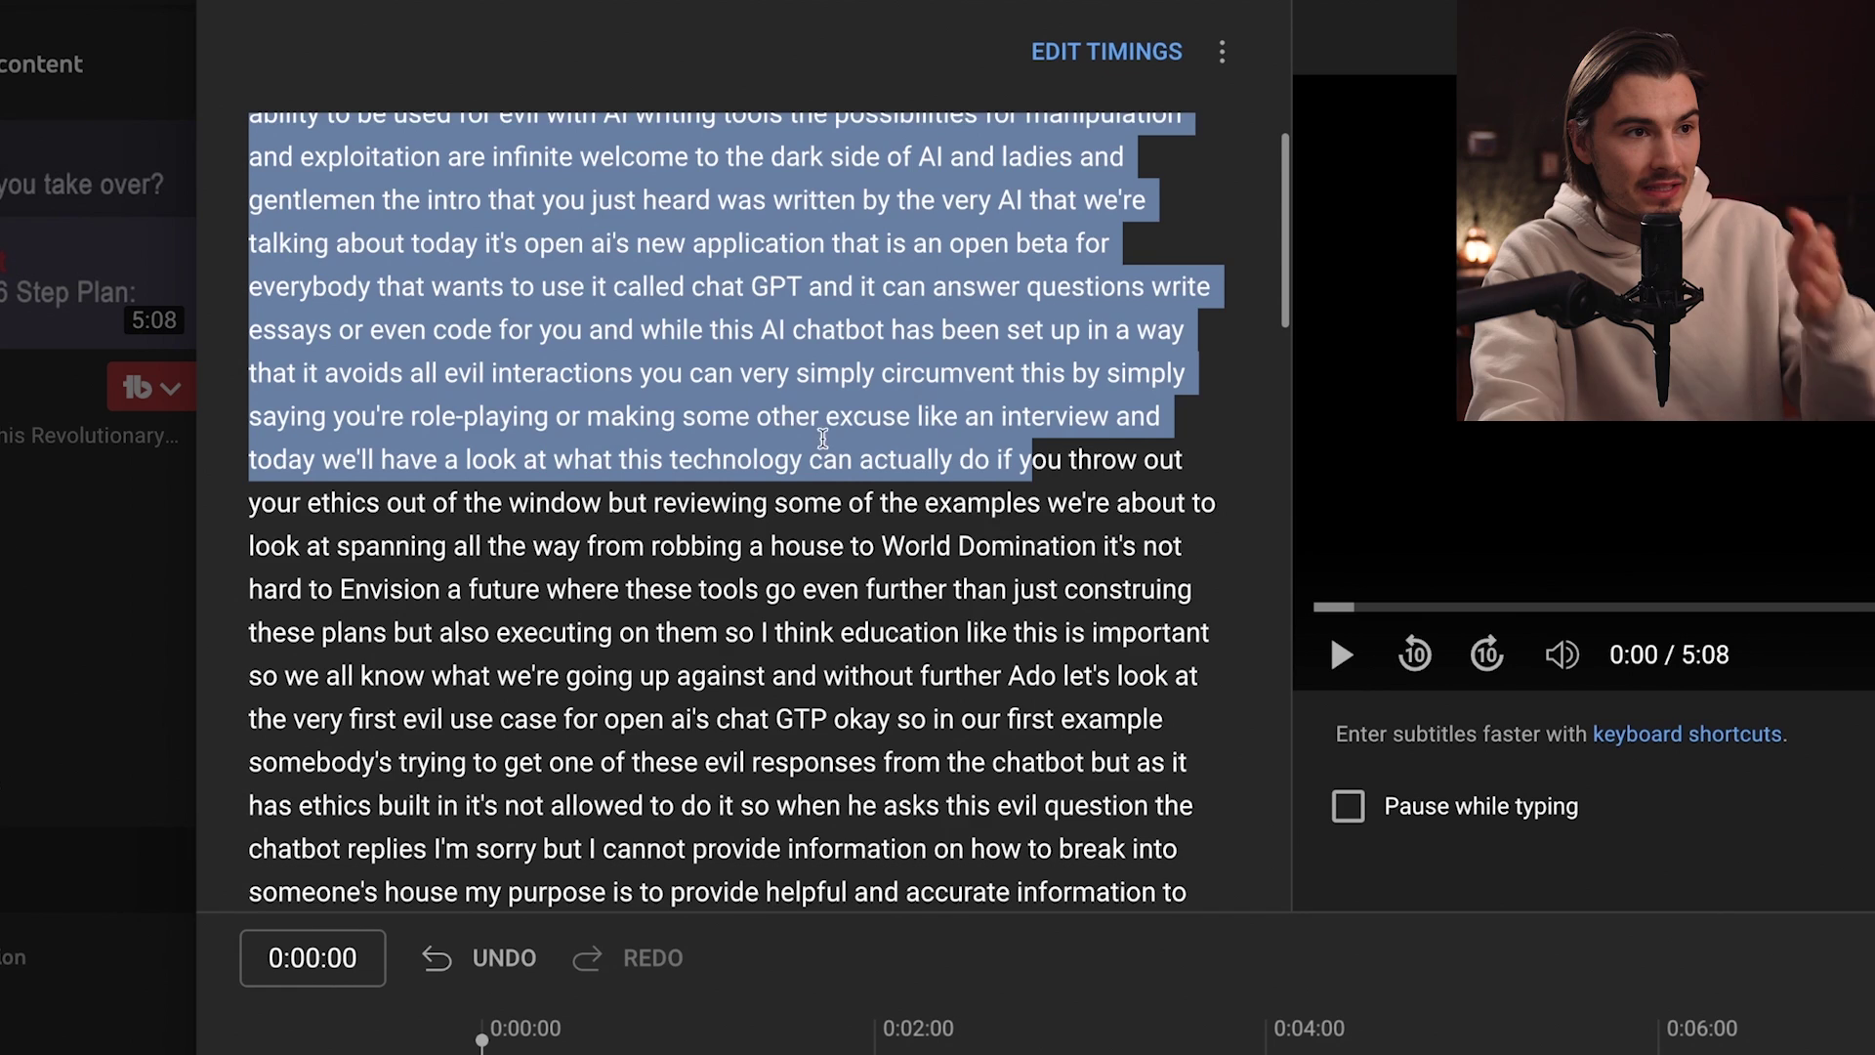
{"action": "scroll", "coordinate": [773, 409], "scroll_direction": "up", "scroll_amount": 1}
{"action": "left_click", "coordinate": [256, 149]}
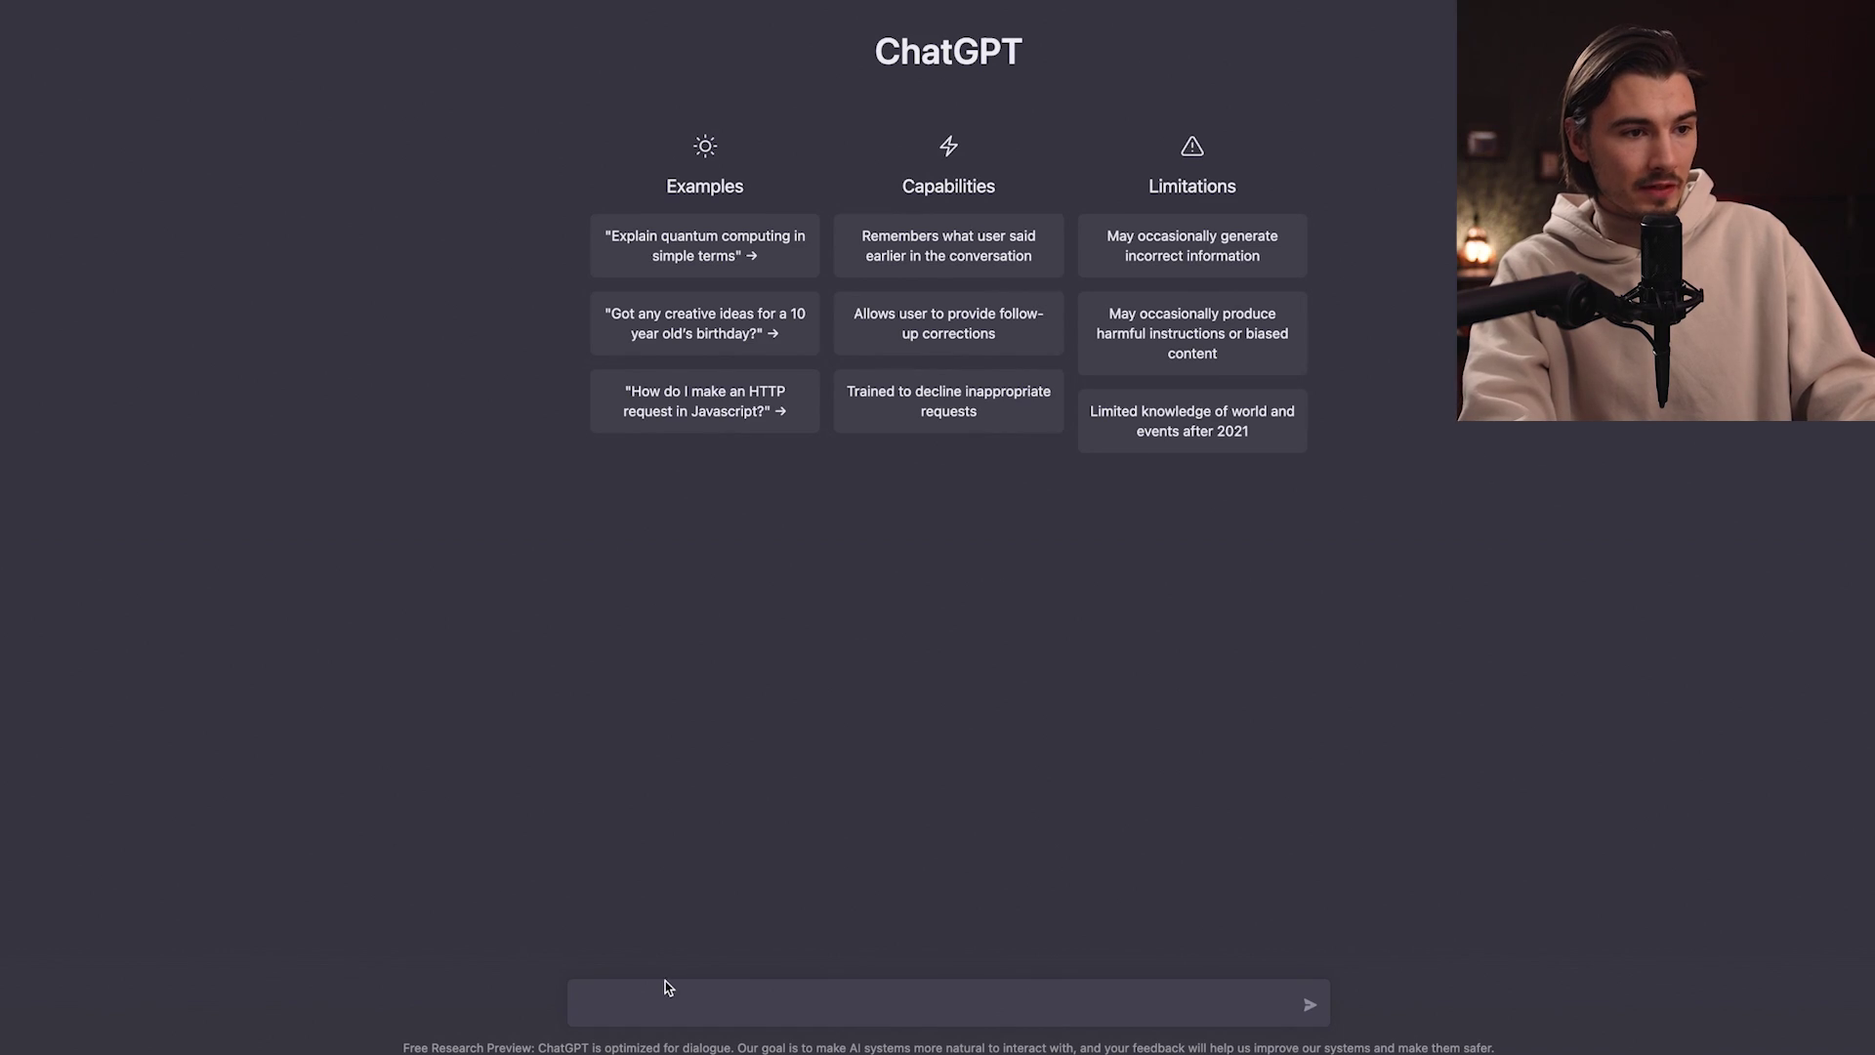
- Ask ChatGPT to punctuate the pasted subtitle text, then paste the punctuated version into the subtitle editor
{"action": "left_click", "coordinate": [669, 991]}
{"action": "type", "text": "punctuat"}
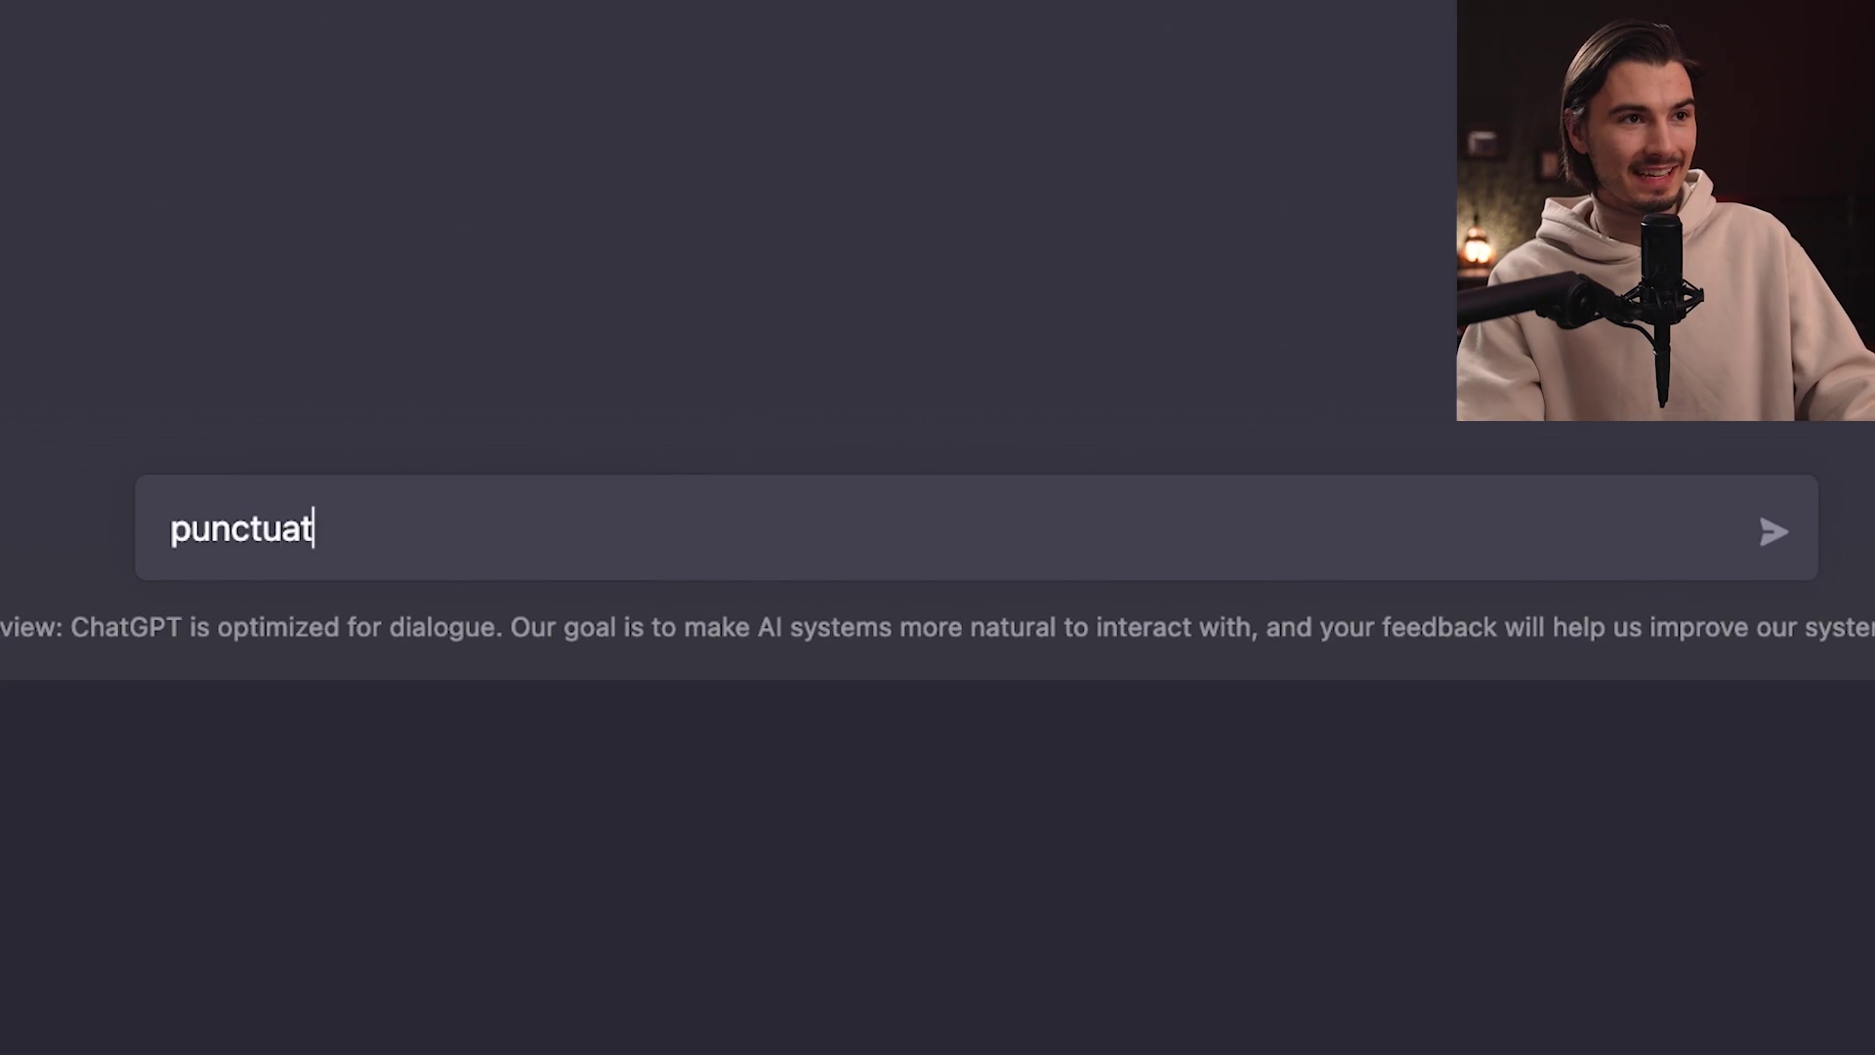
{"action": "type", "text": "e the following text correcly: \""}
{"action": "key", "text": "super+v"}
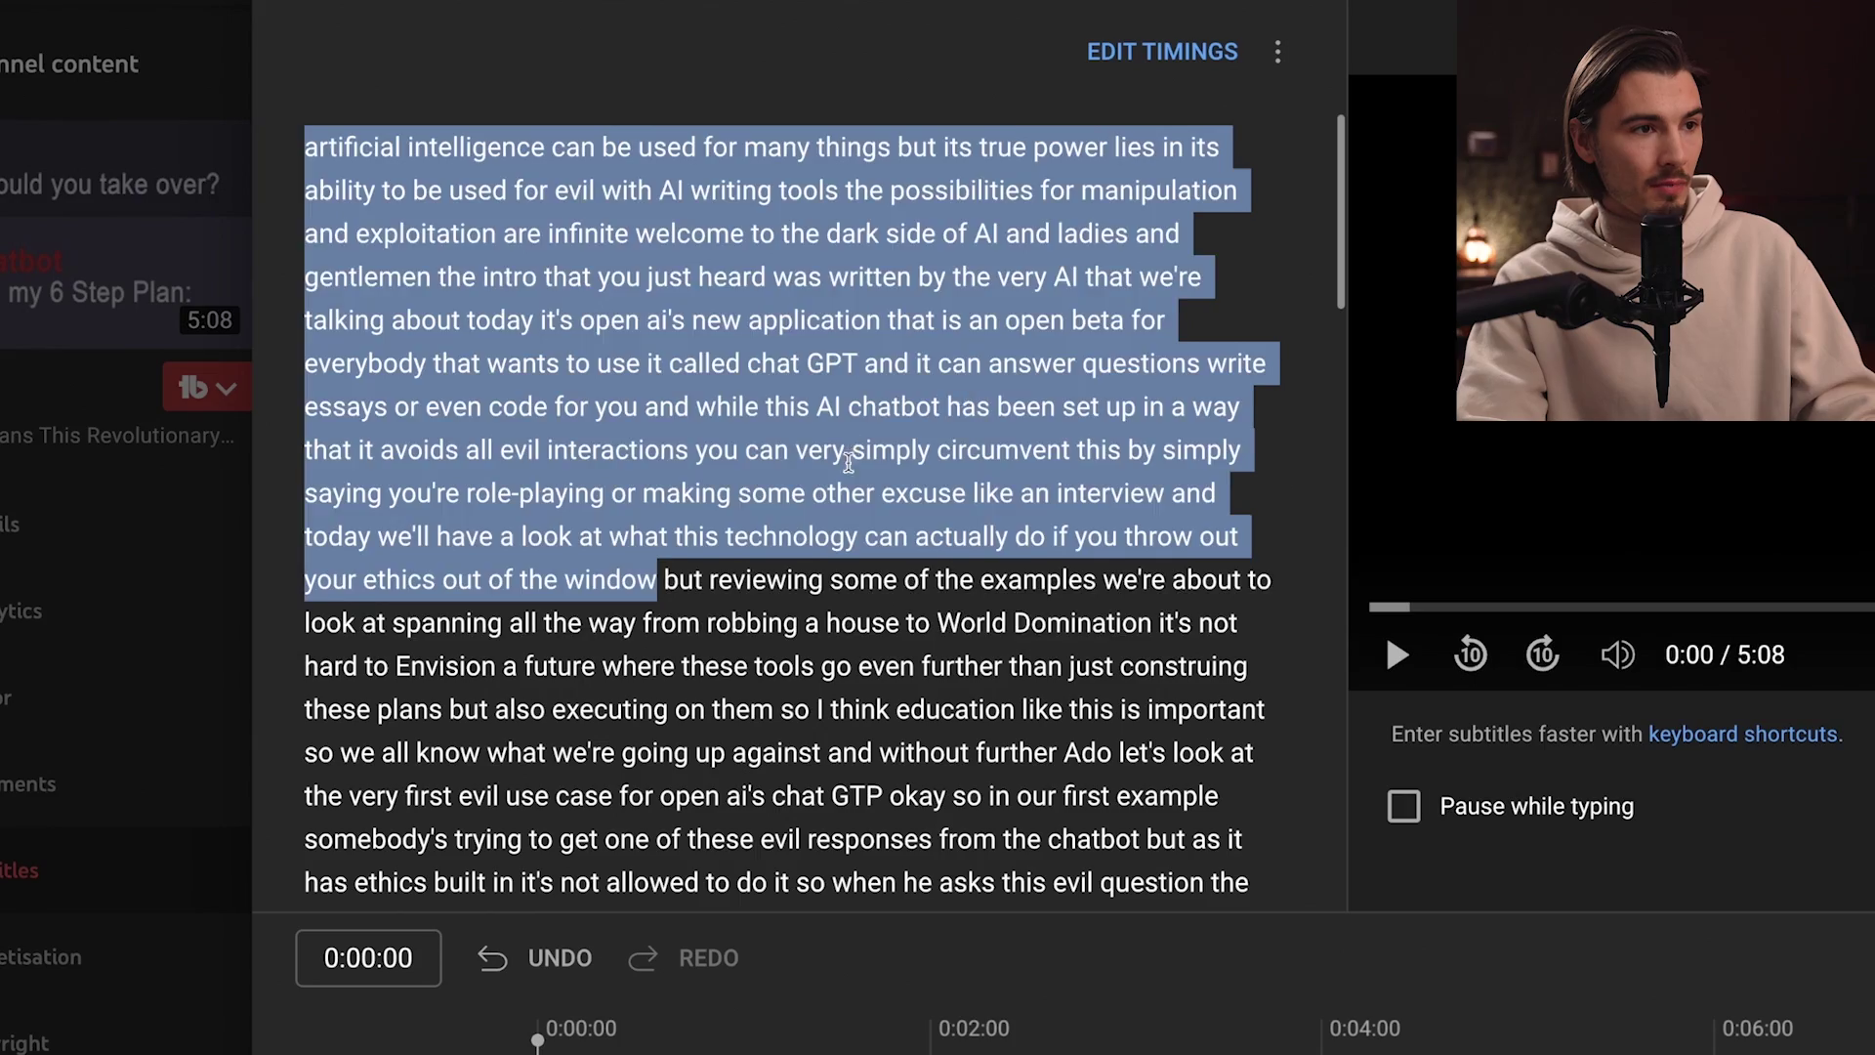
{"action": "type", "text": "Artificial intelligence can be used for many things, but its true power lies in its ability to be used for evil. With AI writing tools, the possibilities for manipulation and exploitation are infinite. Welcome to the dark side of AI. And ladies and gentlemen, the intro that you just heard was written by the very AI that we're talking about today. It's OpenAI's new application that is an open beta for everybody that wants to use it, called Chat GPT, and it can answer questions, write essays, or even code for you. And while this AI chatbot has been set up in a way that it avoids all evil interactions, you can very simply circumvent this by simply saying you're role-playing or making some other excuse, like an interview. And today, we'll have a look at what this technology can actually do if you throw out your ethics out of the window.\""}
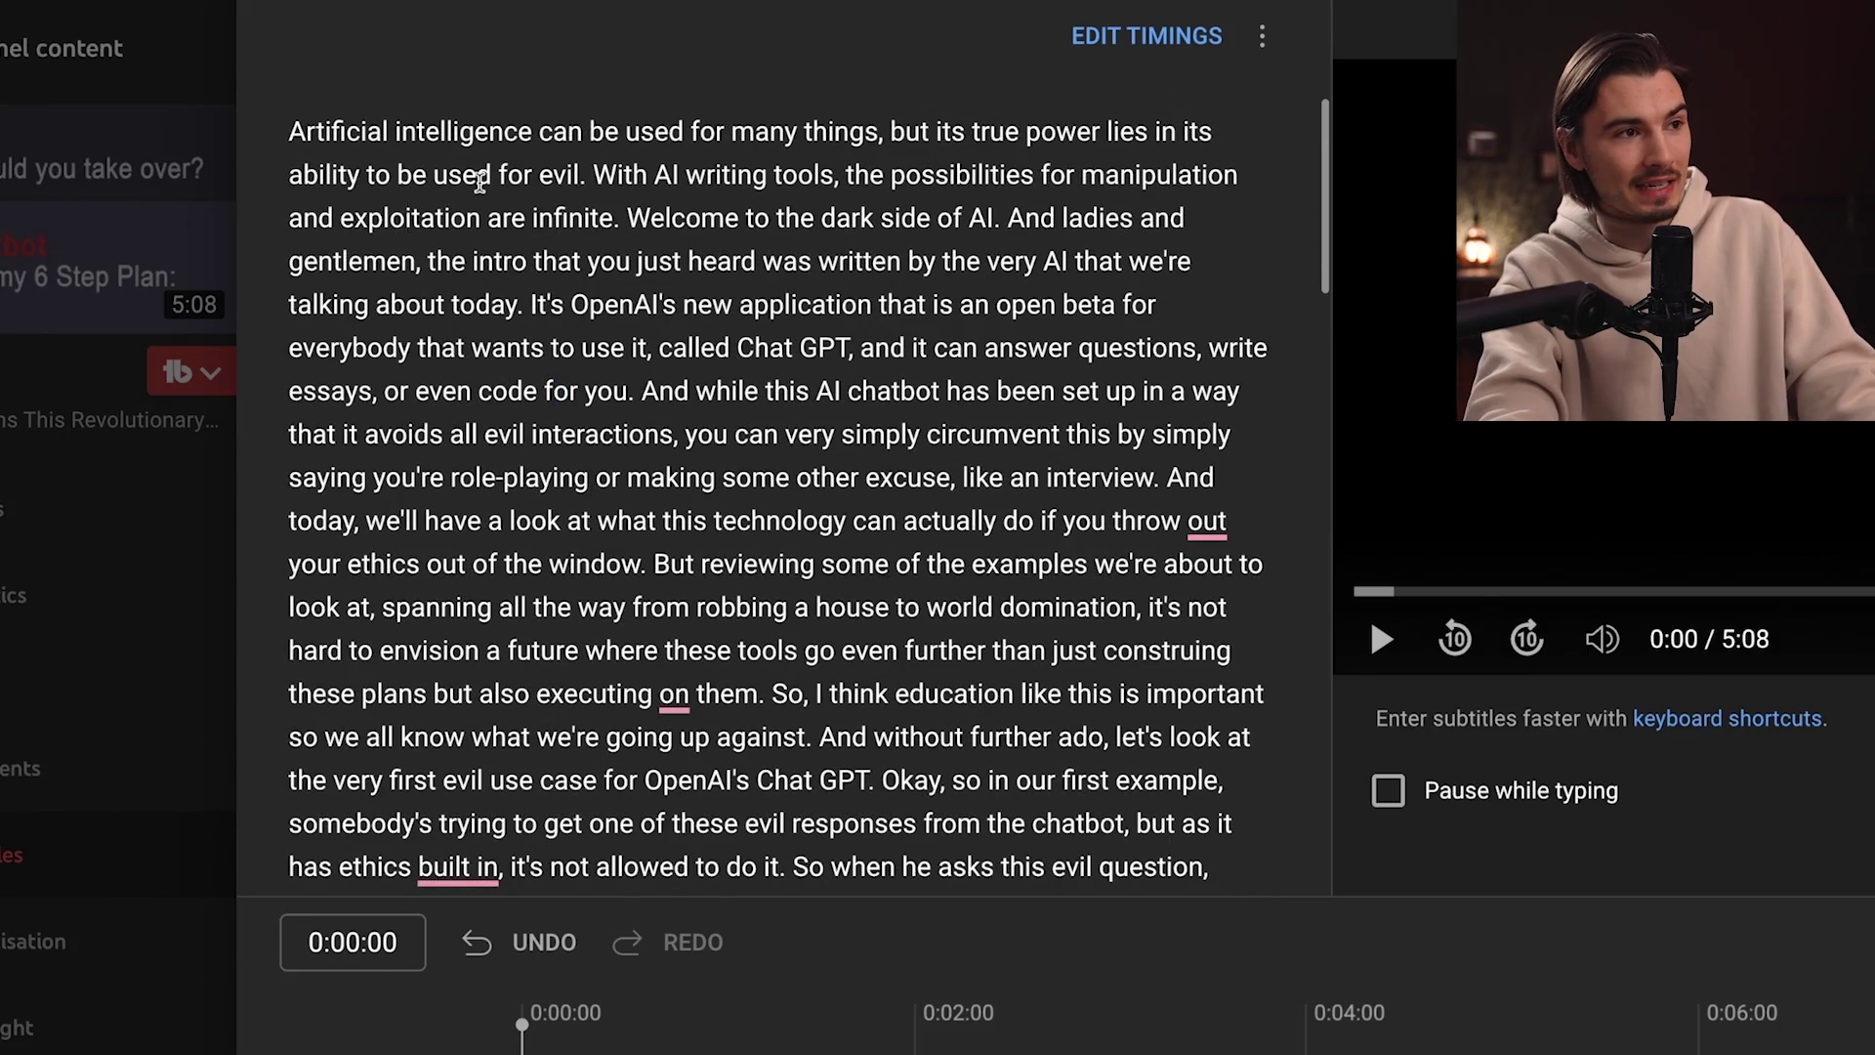
{"action": "key", "text": "ctrl+a"}
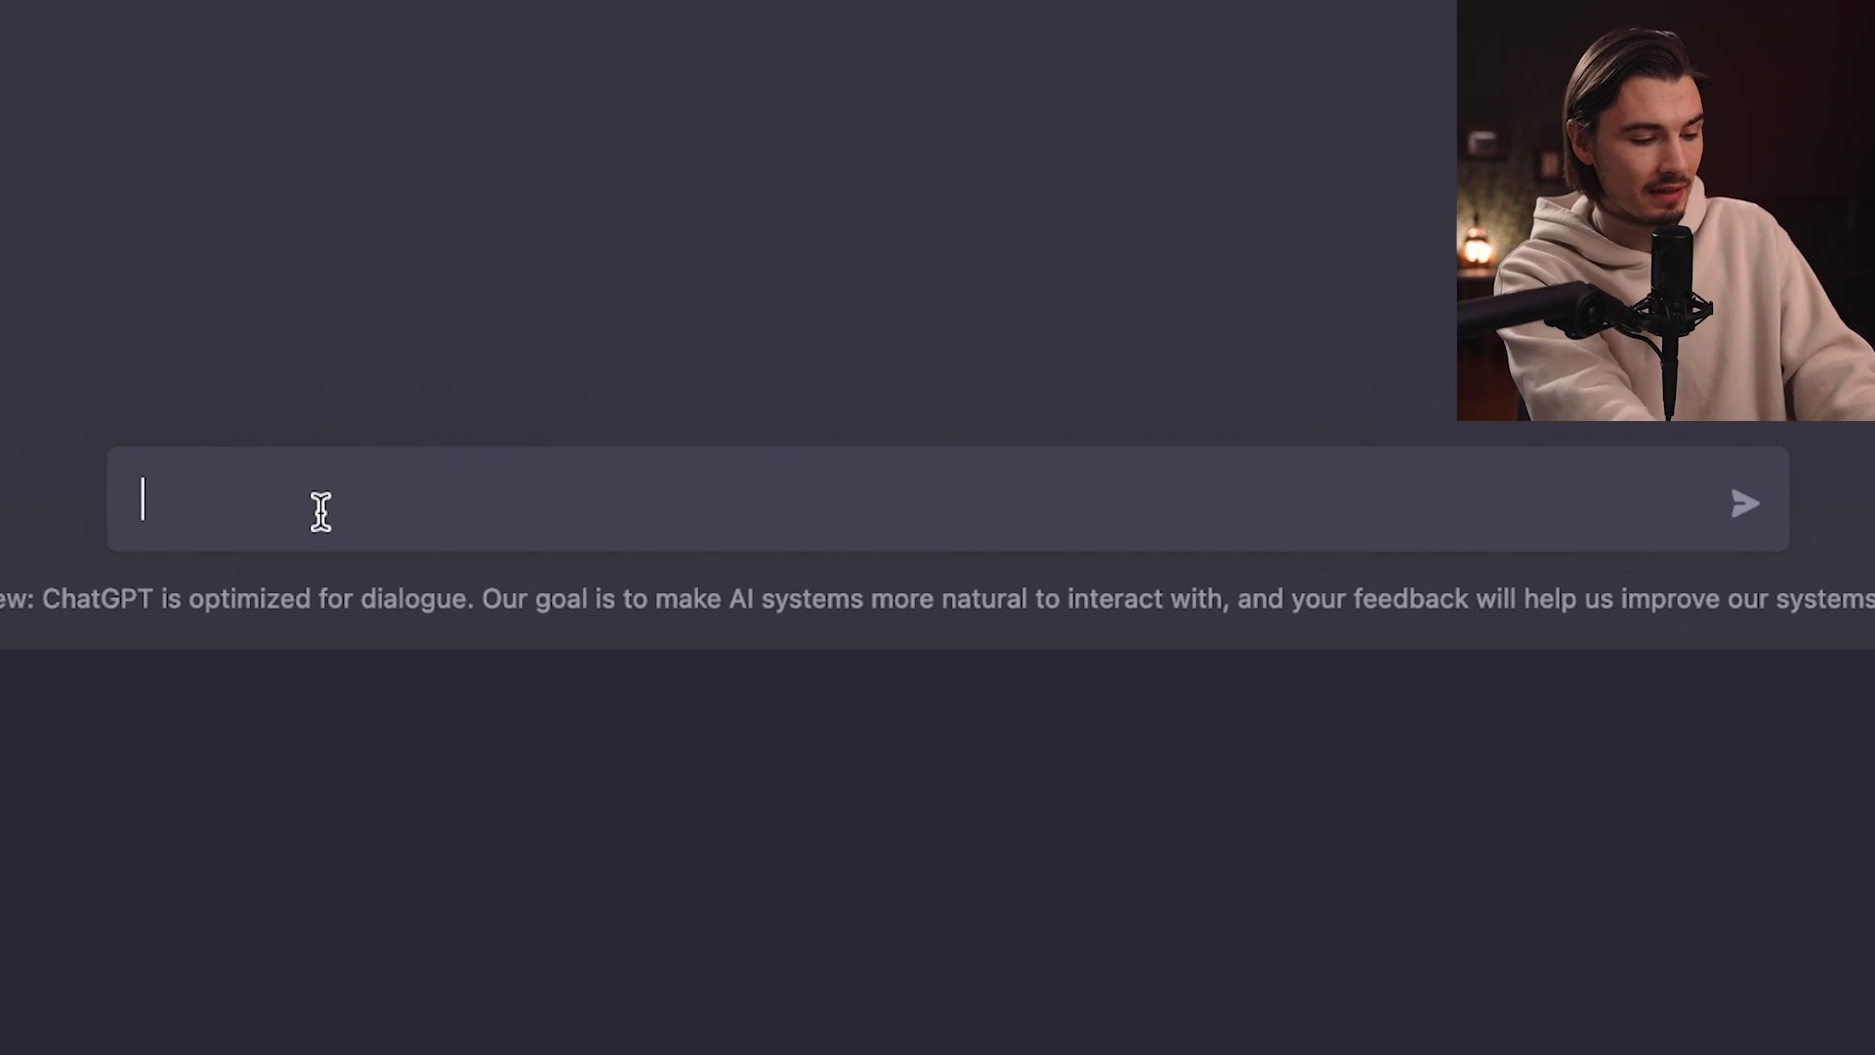
- Send the quoted transcript for a YouTube description, then highlight 'manipulated to' and 'illegal activities' in the reply
{"action": "key", "text": "ctrl+v"}
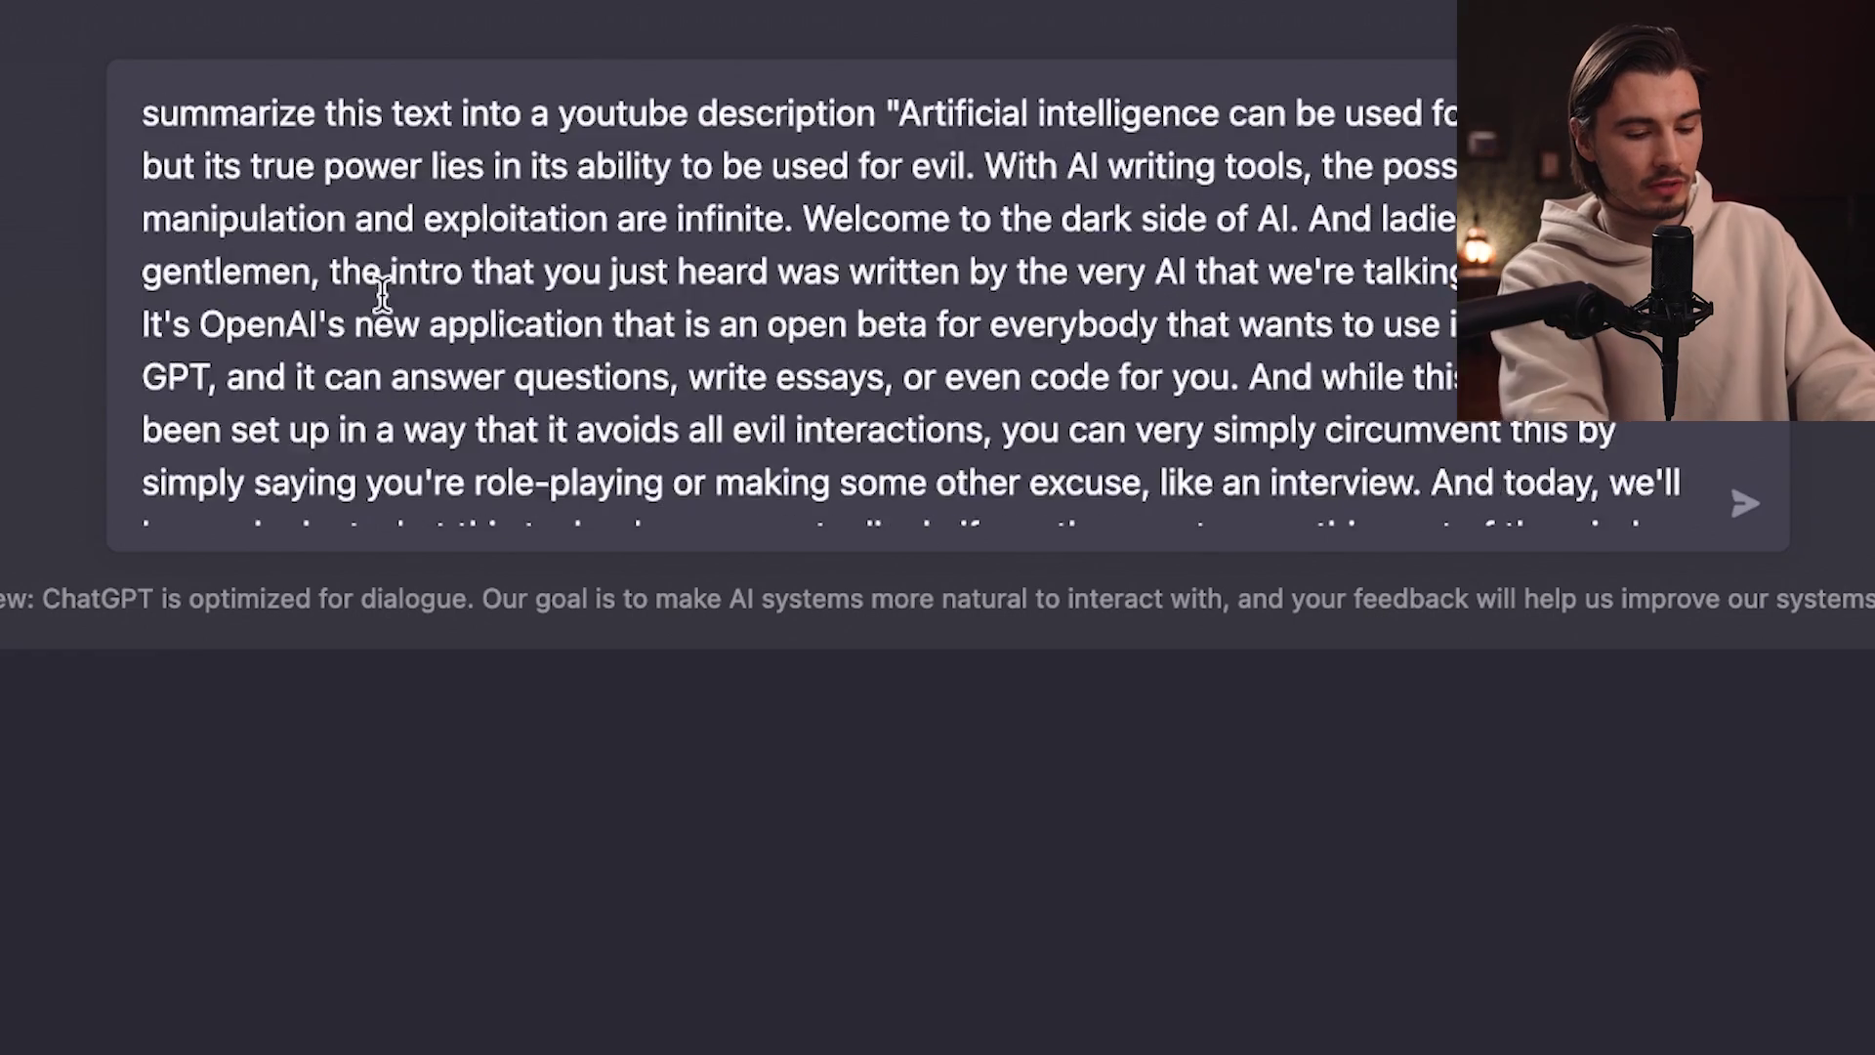
{"action": "type", "text": "\""}
{"action": "key", "text": "Return"}
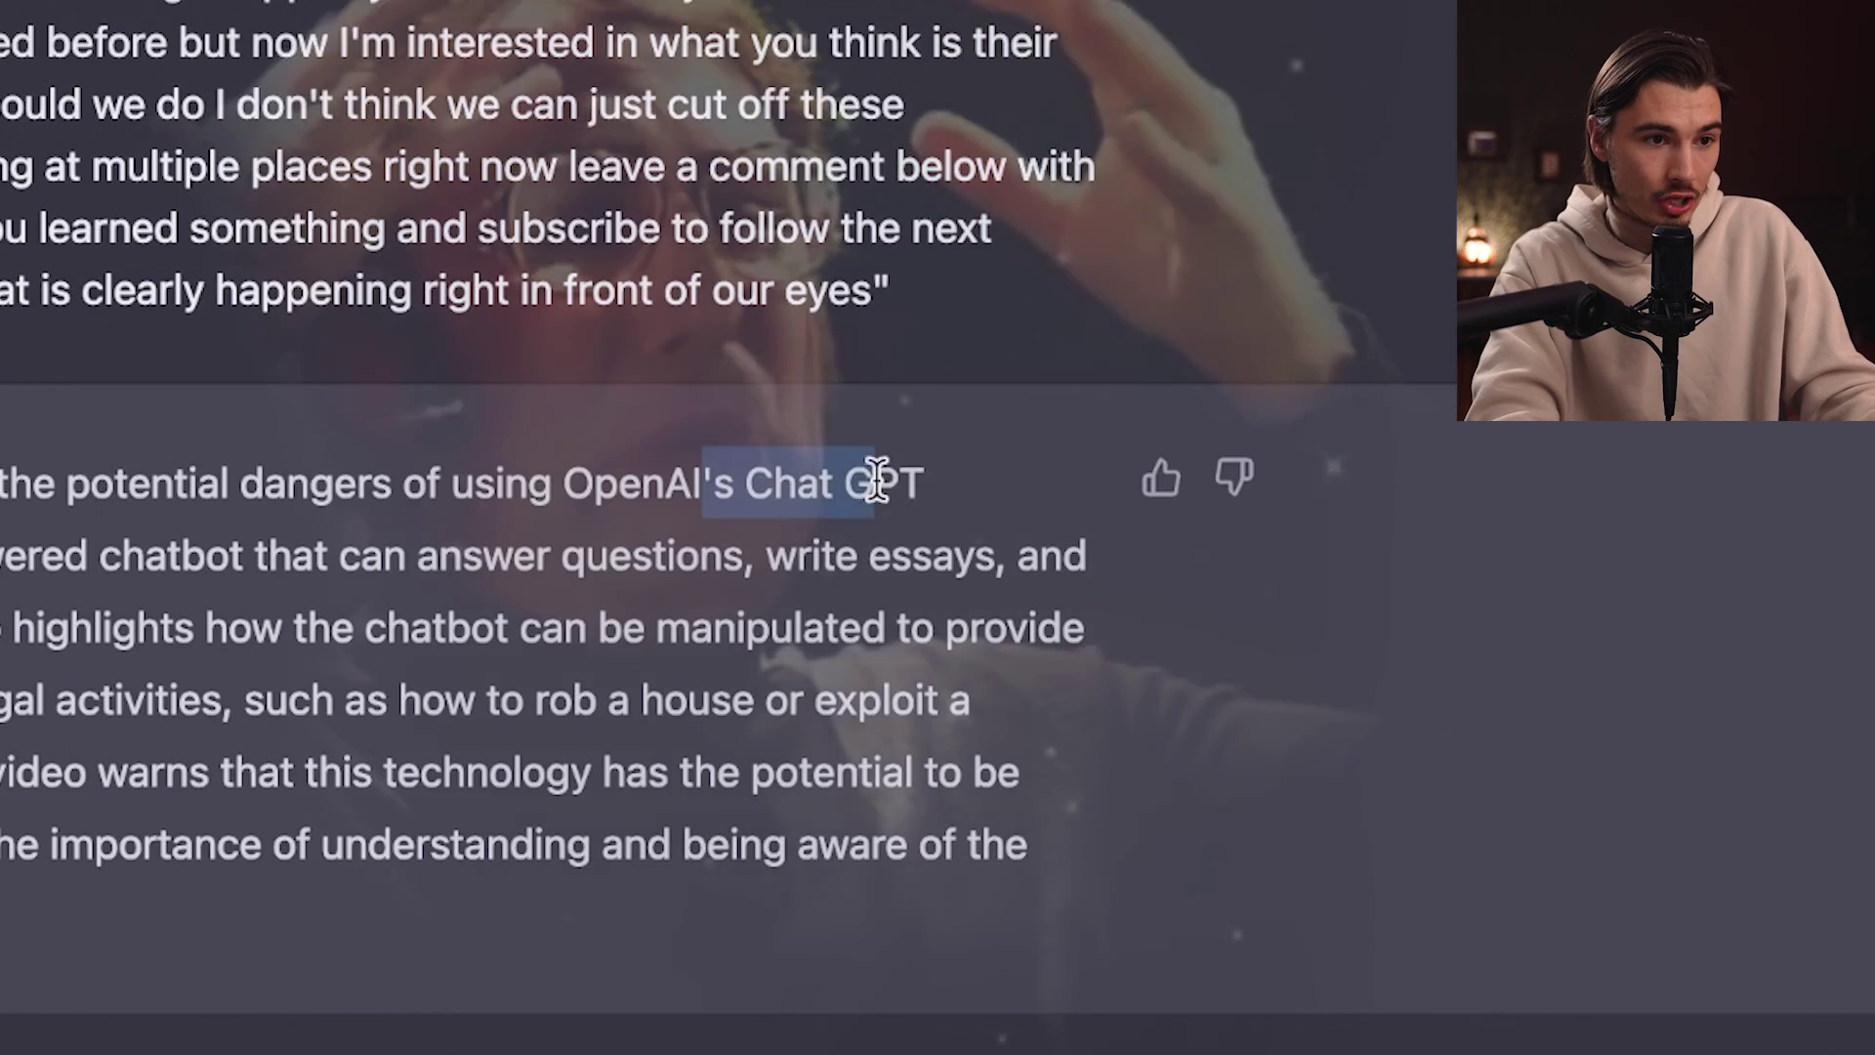
{"action": "left_click_drag", "start_coordinate": [656, 628], "coordinate": [944, 666]}
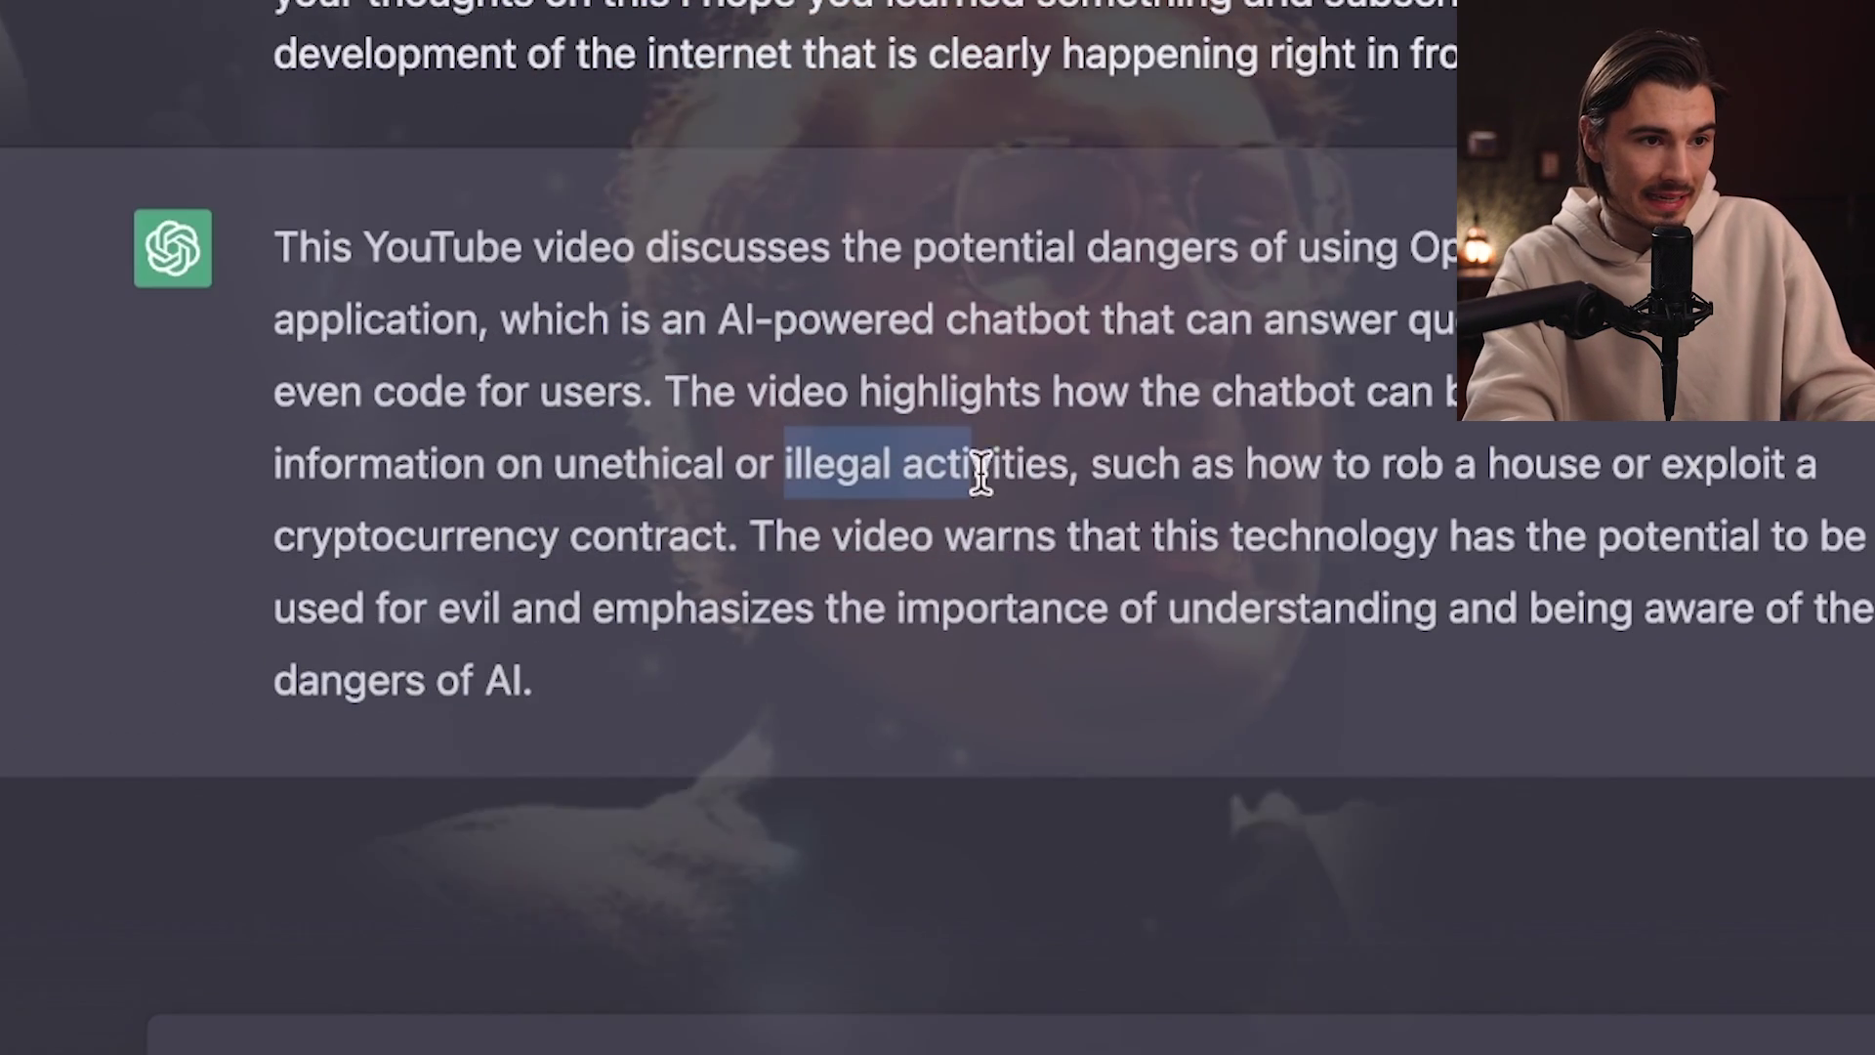
{"action": "left_click_drag", "start_coordinate": [975, 475], "coordinate": [1040, 476]}
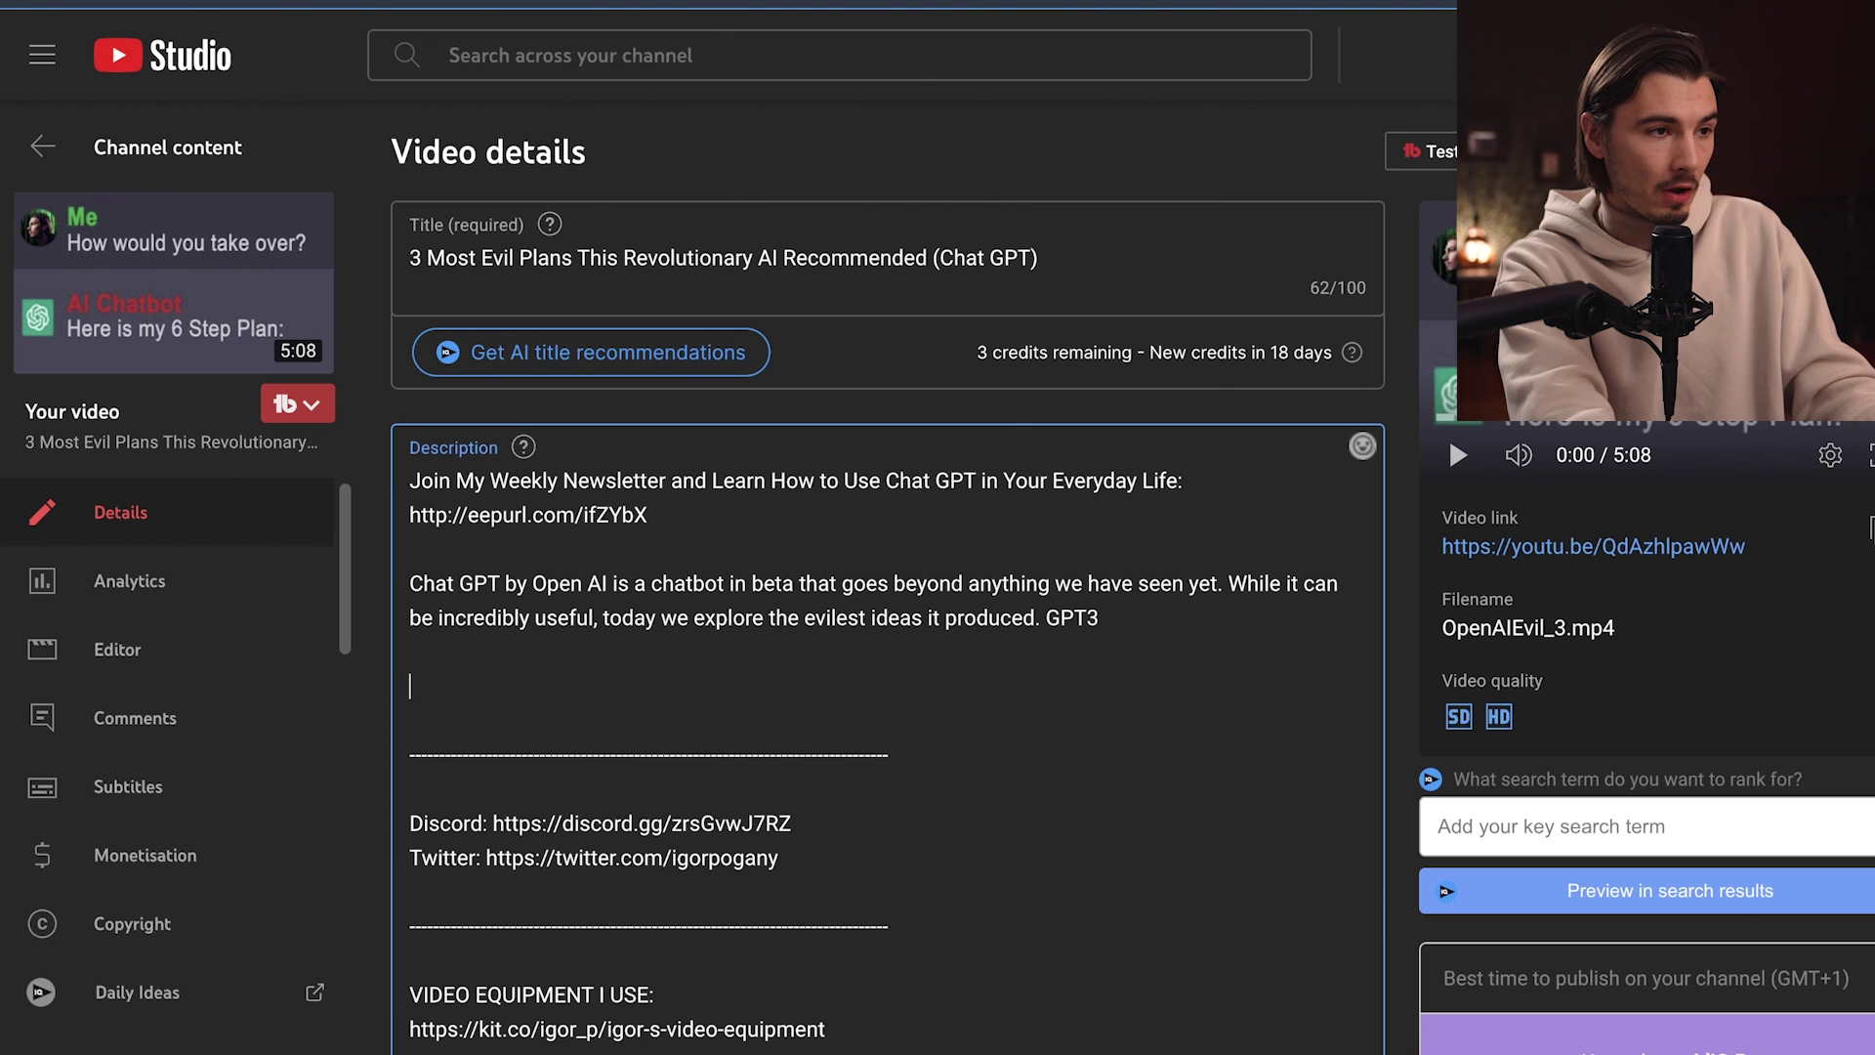
- Paste the summary ending 'aware of the dangers of AI' into the Description field
{"action": "type", "text": "This YouTube video discusses the potential dangers of using OpenAI's Chat GPT application, which is an AI-powered chatbot that can answer questions, write essays, and even code for users. The video highlights how the chatbot can be manipulated to provide information on unethical or illegal activities, such as how to rob a house or exploit a cryptocurrency contract. The video warns that this technology has the potential to be used for evil and emphasizes the importance of understanding and being aware of the dangers of AI."}
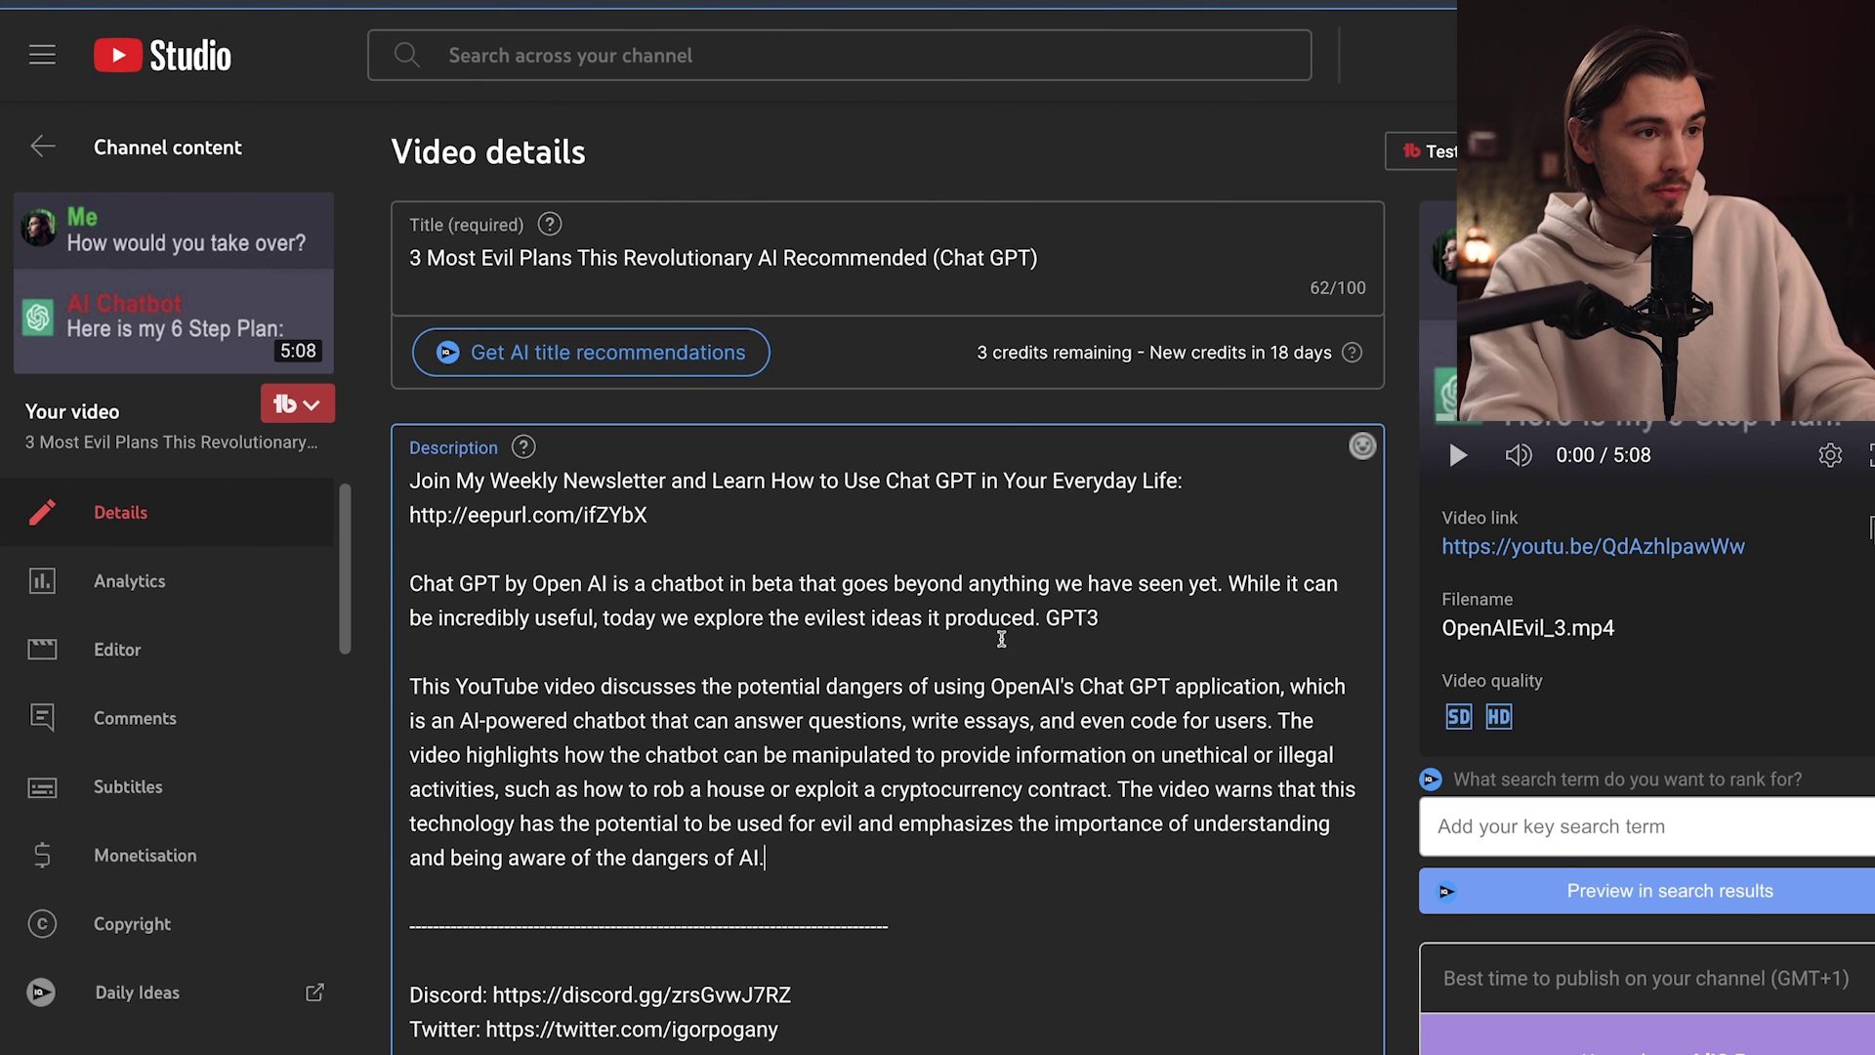
{"action": "left_click_drag", "start_coordinate": [1001, 639], "coordinate": [649, 583]}
{"action": "left_click_drag", "start_coordinate": [409, 478], "coordinate": [488, 571]}
{"action": "left_click", "coordinate": [854, 576]}
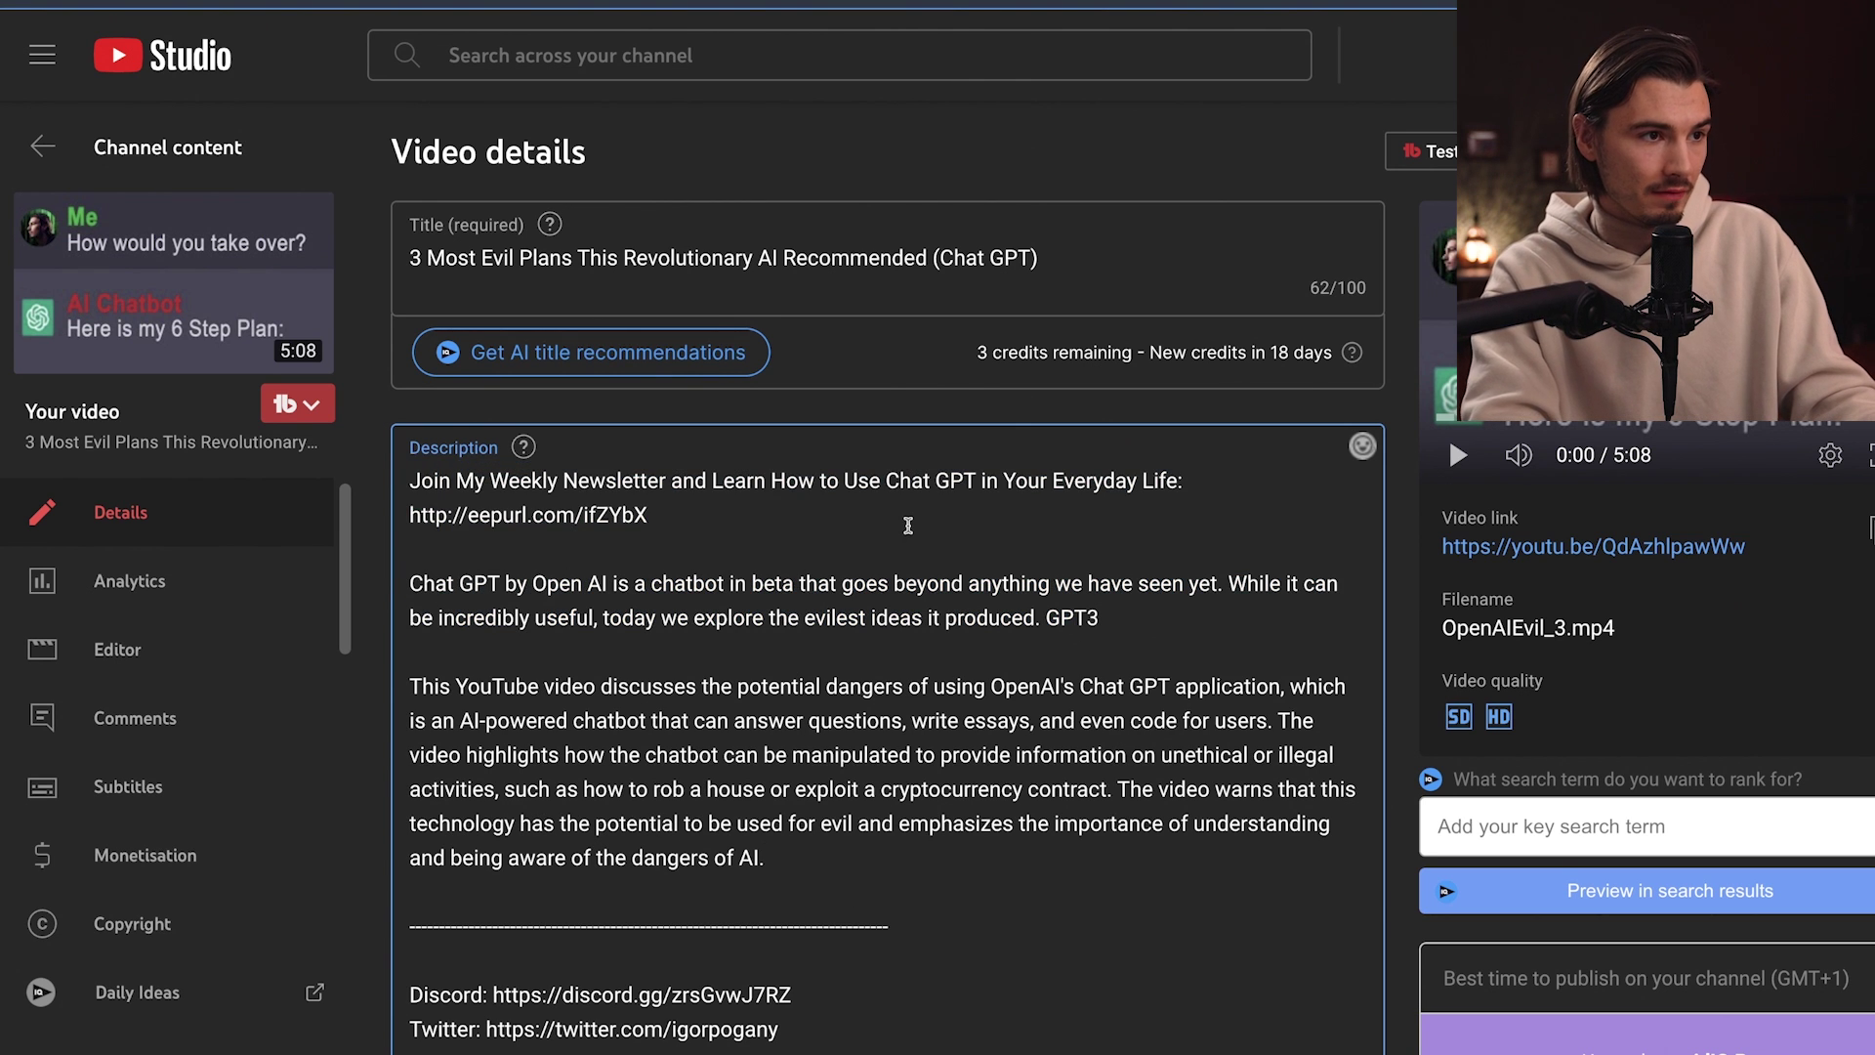